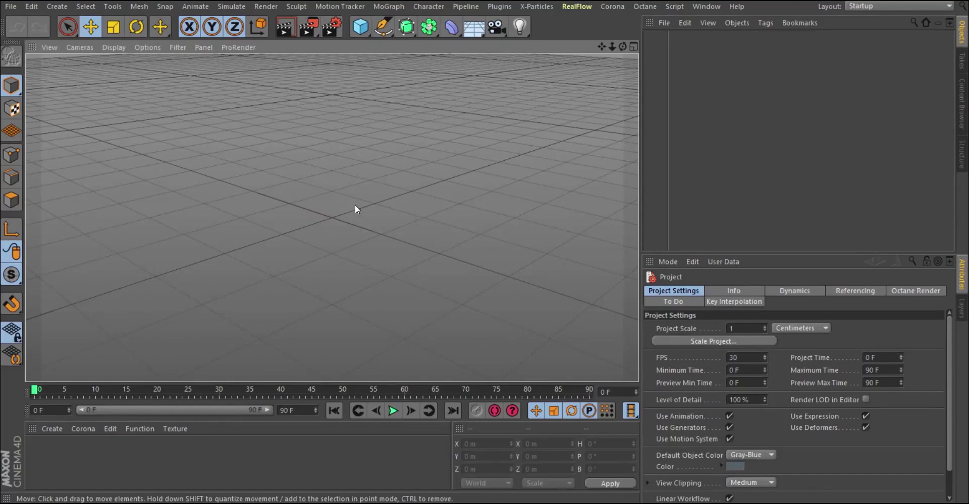
# Draw a straight two-point Bezier spline about 2.5 m long with the Pen tool in the front view
pyautogui.keyDown('alt'); pyautogui.moveTo(359, 203); pyautogui.dragTo(369, 179); pyautogui.keyUp('alt')
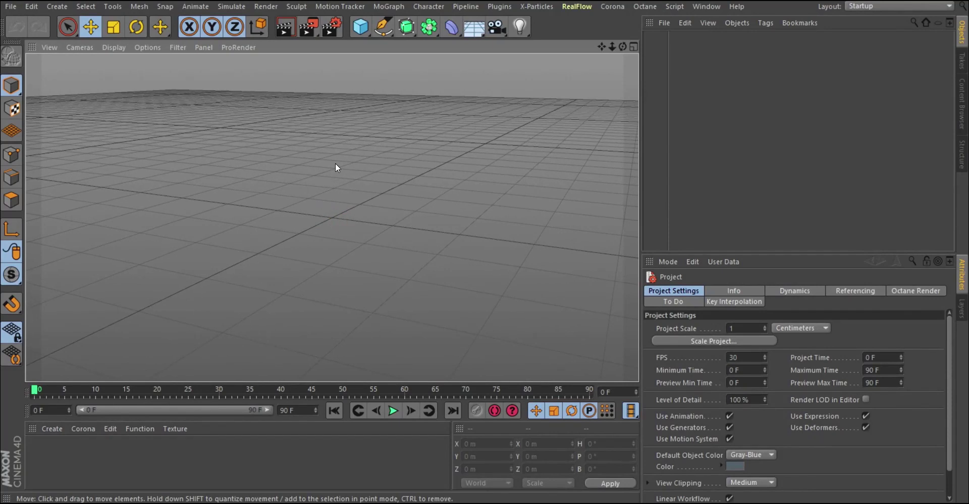
pyautogui.press('F2')
pyautogui.click(377, 28)
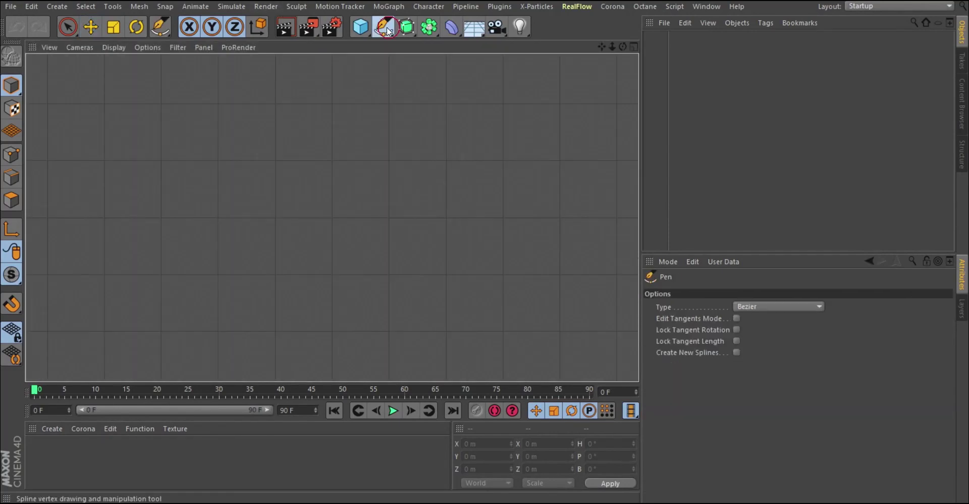
pyautogui.click(268, 142)
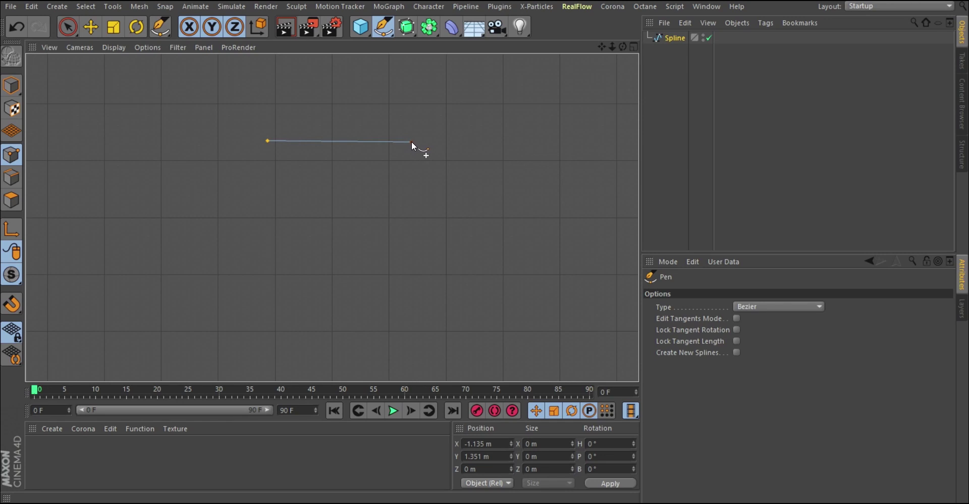
pyautogui.click(411, 142)
pyautogui.press('Escape')
pyautogui.press('Escape')
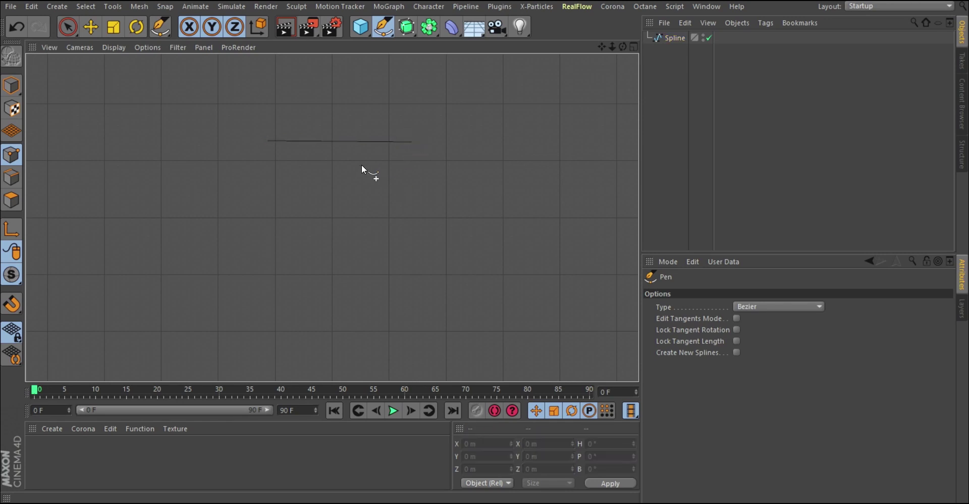
# Return to the perspective view and add a Spline Dynamics hair tag to the spline
pyautogui.press('F1')
pyautogui.scroll(-2, 357, 150)
pyautogui.keyDown('alt'); pyautogui.moveTo(350, 159); pyautogui.dragTo(328, 151); pyautogui.keyUp('alt')
pyautogui.rightClick(679, 37)
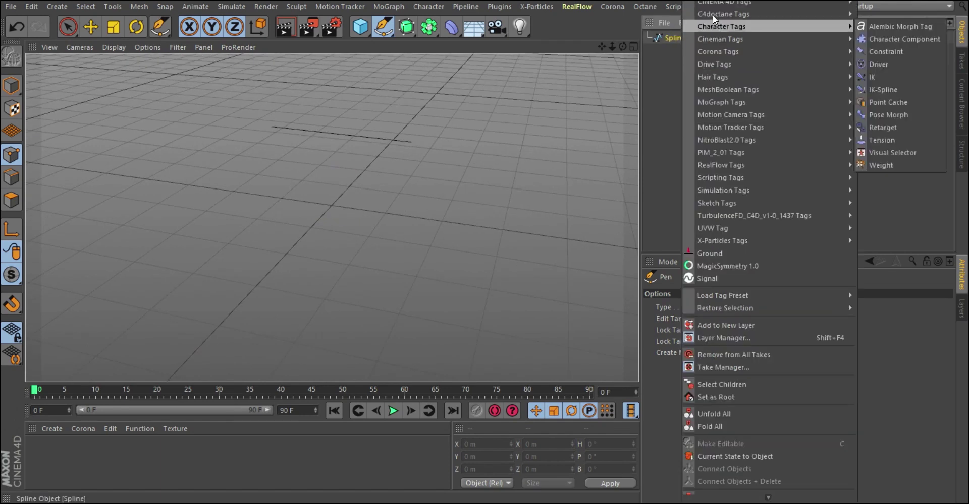
pyautogui.moveTo(713, 4)
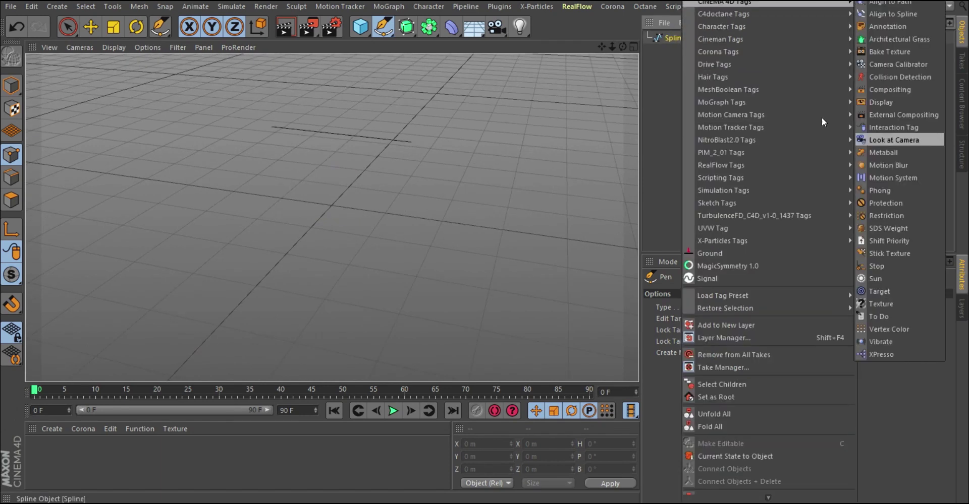
pyautogui.moveTo(708, 78)
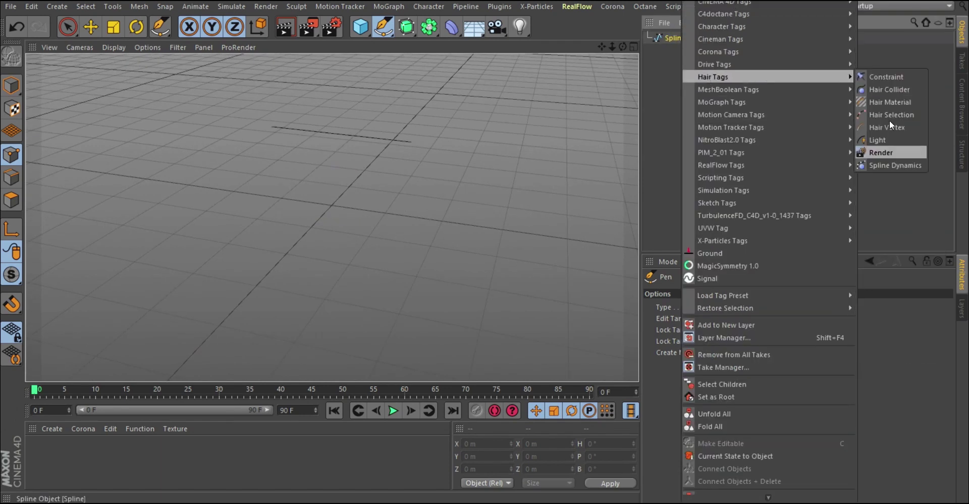
pyautogui.click(889, 165)
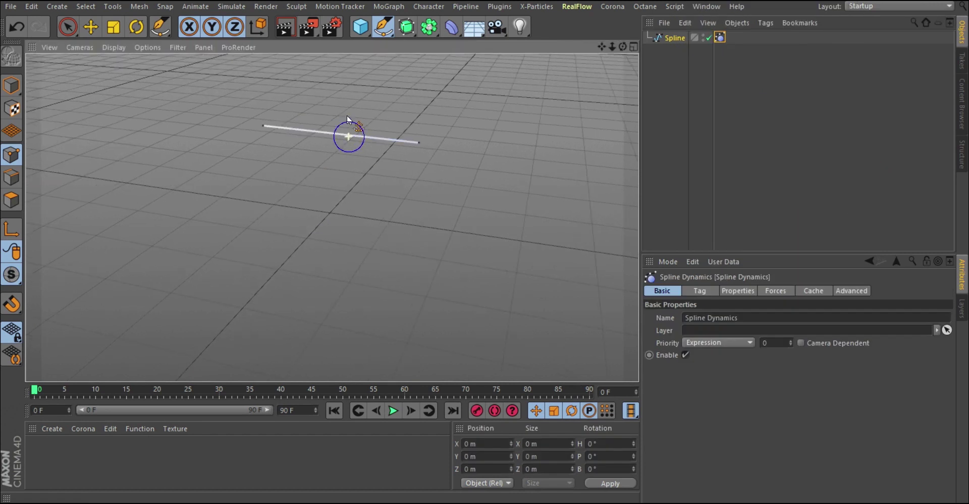
# Play the spline dynamics simulation from a low view angle, and return to the first frame
pyautogui.keyDown('alt'); pyautogui.moveTo(357, 122); pyautogui.dragTo(363, 120); pyautogui.keyUp('alt')
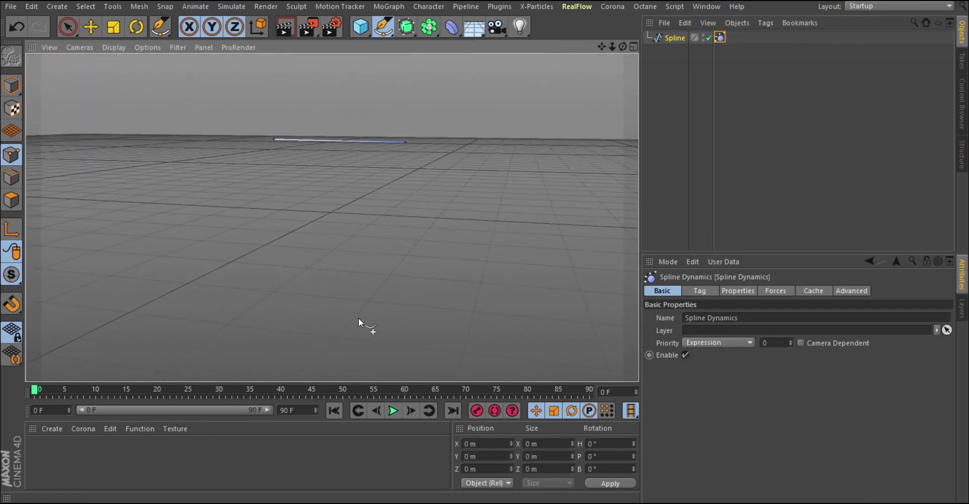
pyautogui.click(393, 409)
pyautogui.click(334, 410)
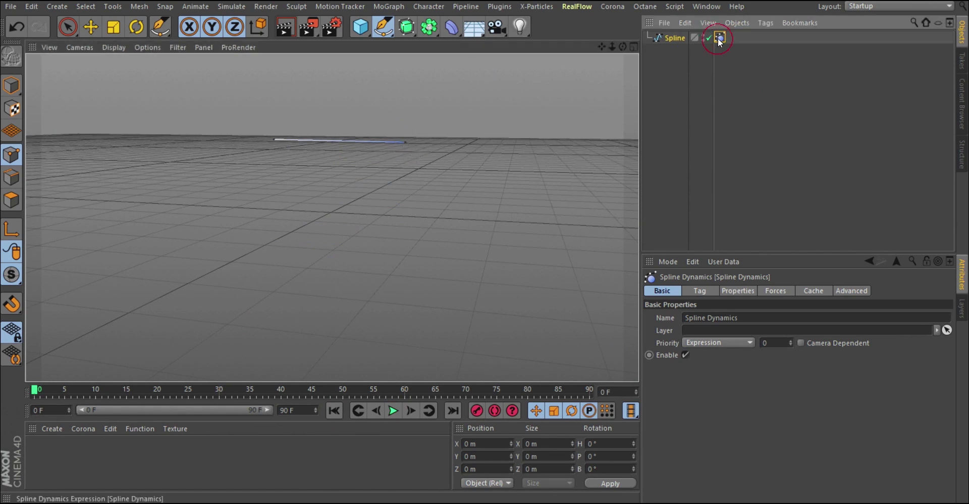
# Set the spline's end point on the positive X side as fixed in Spline Dynamics, and play the simulation
pyautogui.click(664, 39)
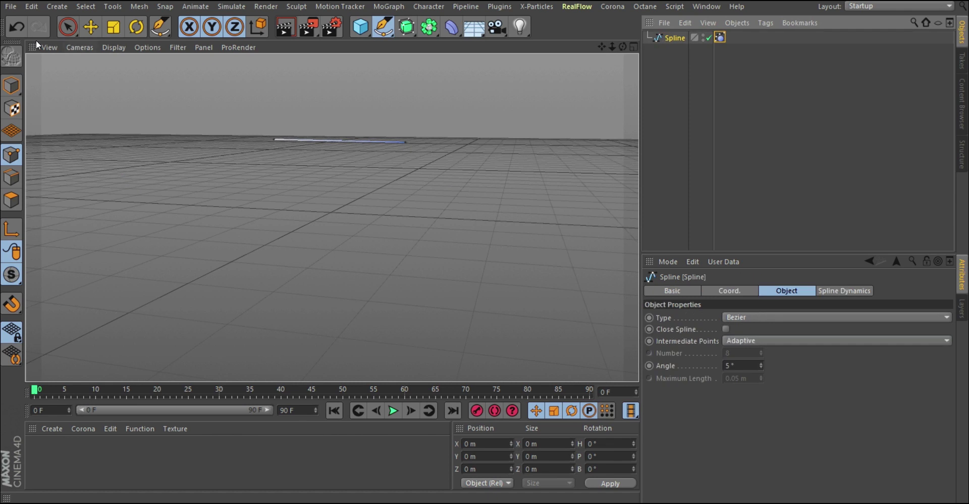
pyautogui.click(68, 27)
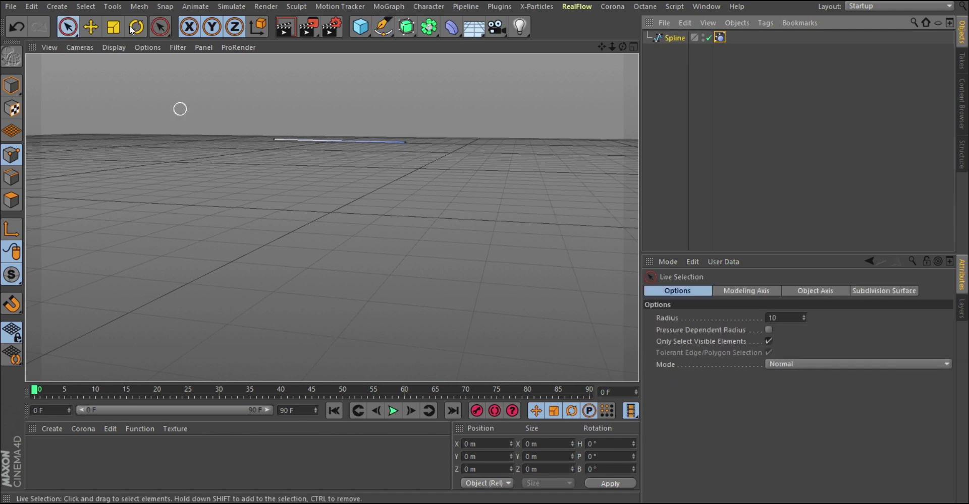
pyautogui.click(403, 143)
pyautogui.click(719, 38)
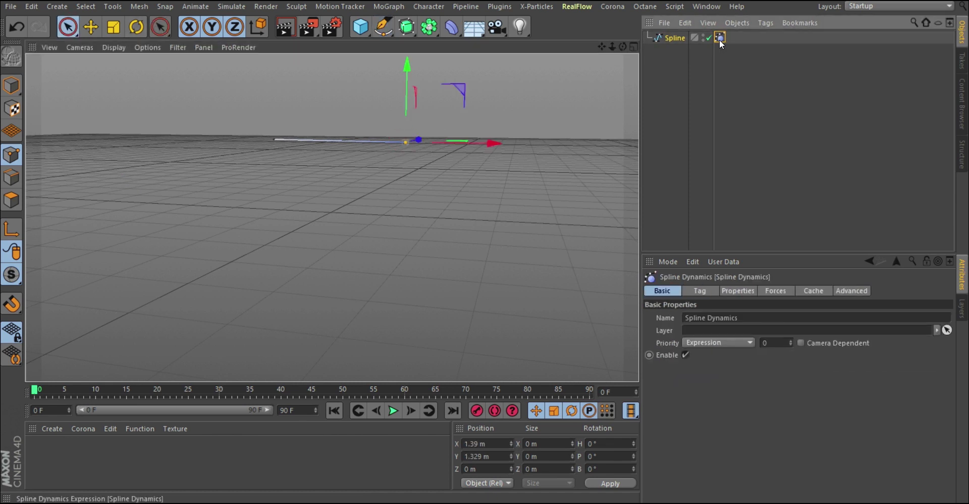
pyautogui.click(730, 292)
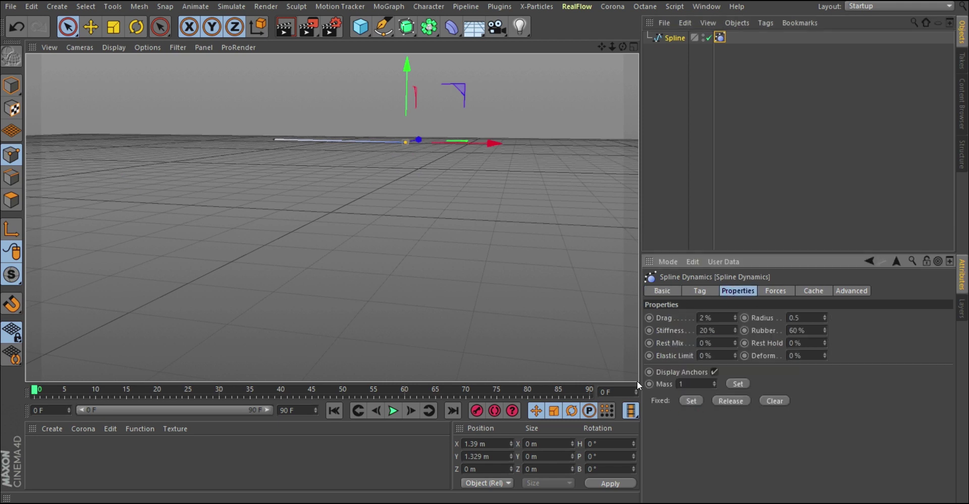
pyautogui.click(664, 89)
pyautogui.keyDown('alt'); pyautogui.moveTo(404, 144); pyautogui.dragTo(403, 166, button='right'); pyautogui.keyUp('alt')
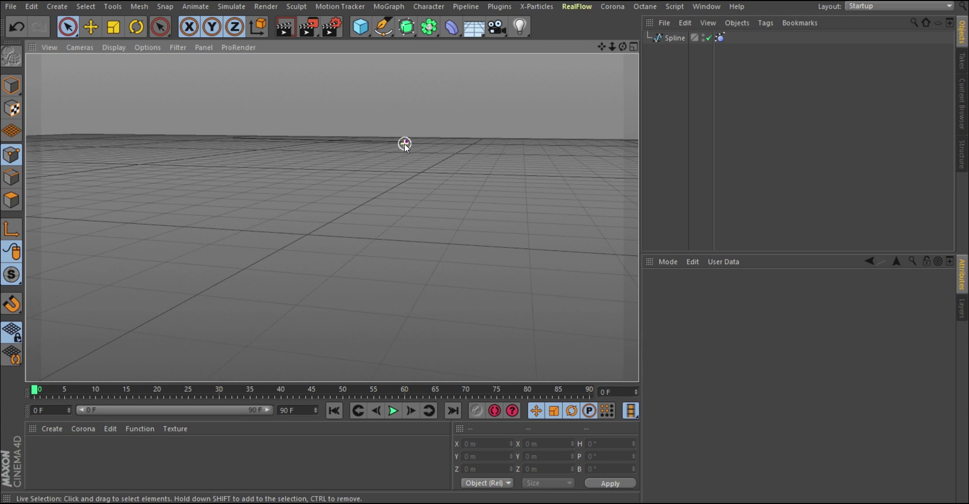
pyautogui.keyDown('alt'); pyautogui.moveTo(417, 210); pyautogui.dragTo(387, 192); pyautogui.keyUp('alt')
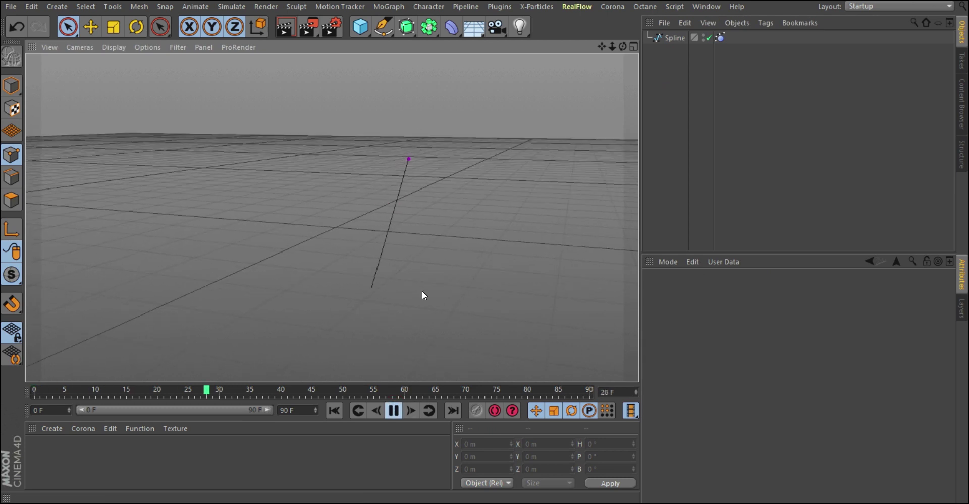
# Change the spline's type to B-Spline, watch the simulation, and return to the first frame
pyautogui.click(674, 38)
pyautogui.click(751, 318)
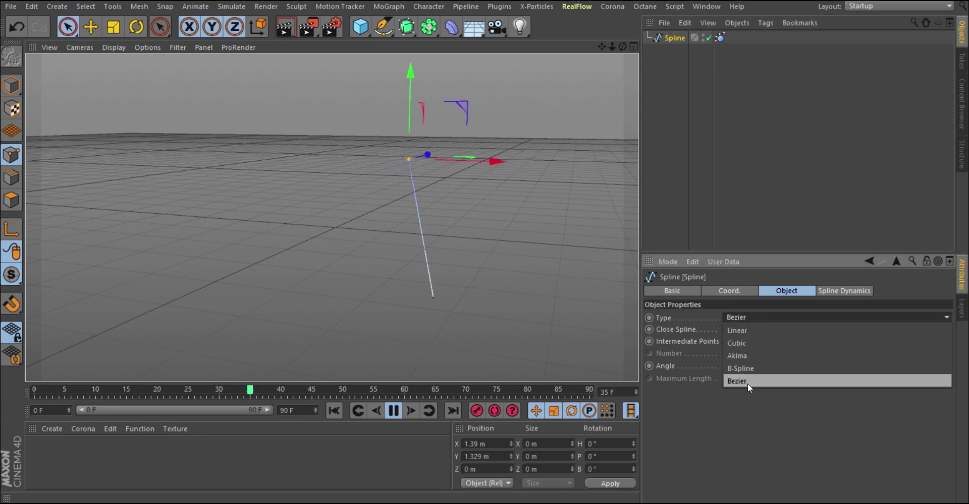
pyautogui.click(740, 369)
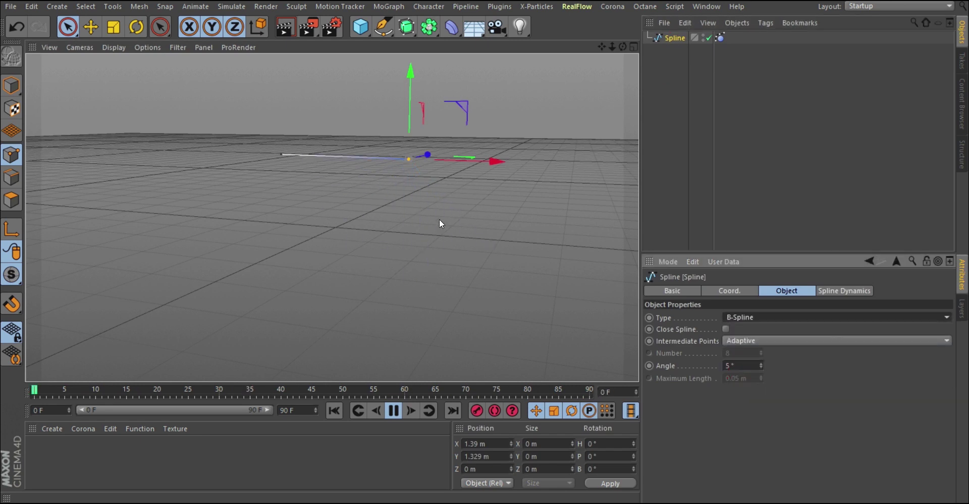
pyautogui.keyDown('alt'); pyautogui.moveTo(428, 209); pyautogui.dragTo(430, 221); pyautogui.keyUp('alt')
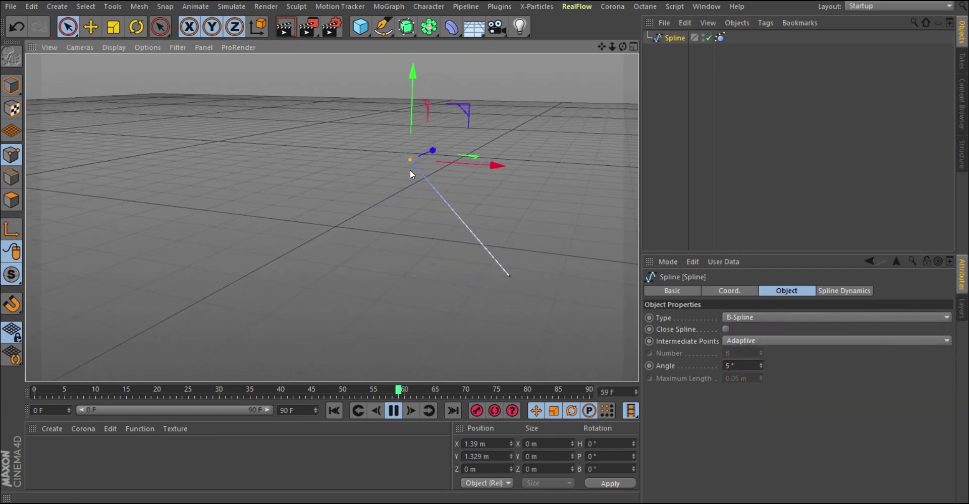
pyautogui.moveTo(415, 185)
pyautogui.keyDown('alt'); pyautogui.mouseDown()
pyautogui.moveTo(405, 184)
pyautogui.moveTo(414, 144)
pyautogui.moveTo(410, 177)
pyautogui.moveTo(393, 189)
pyautogui.moveTo(410, 185)
pyautogui.moveTo(402, 210)
pyautogui.moveTo(411, 177)
pyautogui.moveTo(418, 196)
pyautogui.moveTo(403, 203)
pyautogui.mouseUp(); pyautogui.keyUp('alt')
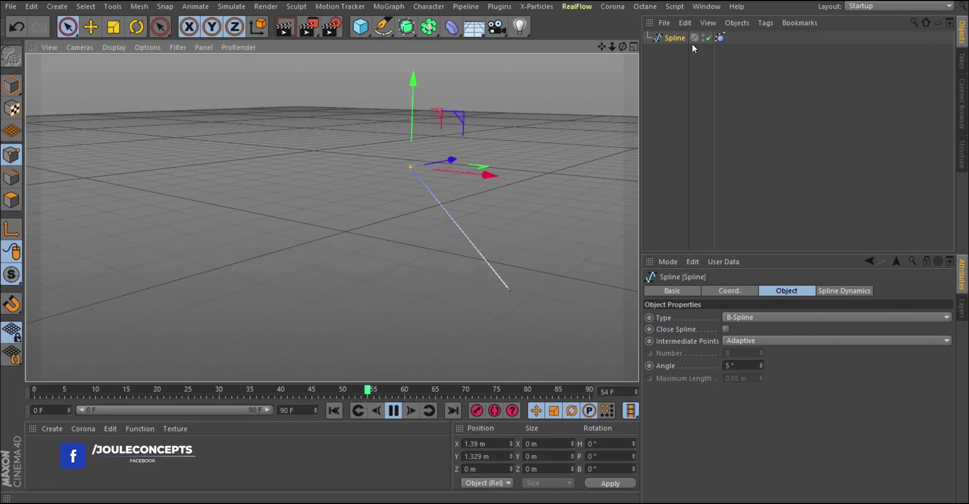
pyautogui.click(393, 411)
pyautogui.click(334, 410)
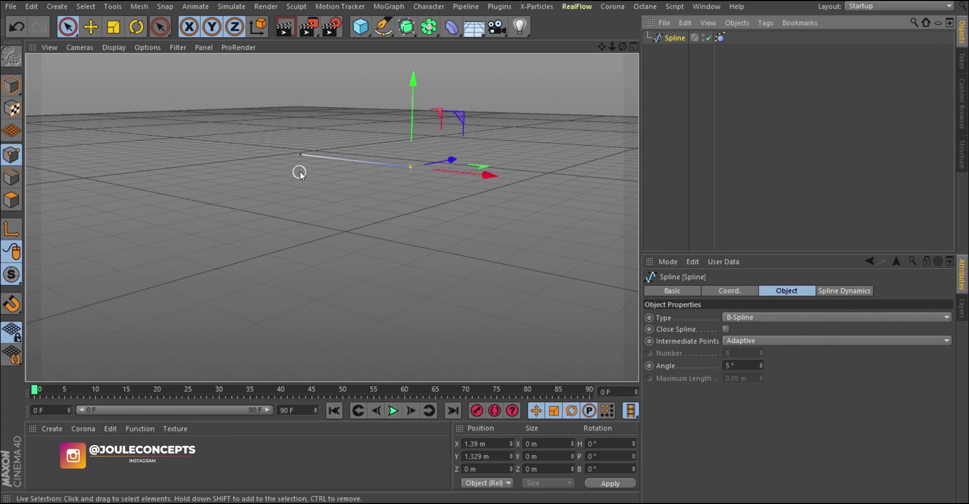
# Select both end points of the spline and subdivide it into many closely spaced points
pyautogui.keyDown('shift'); pyautogui.click(301, 157); pyautogui.keyUp('shift')
pyautogui.rightClick(478, 122)
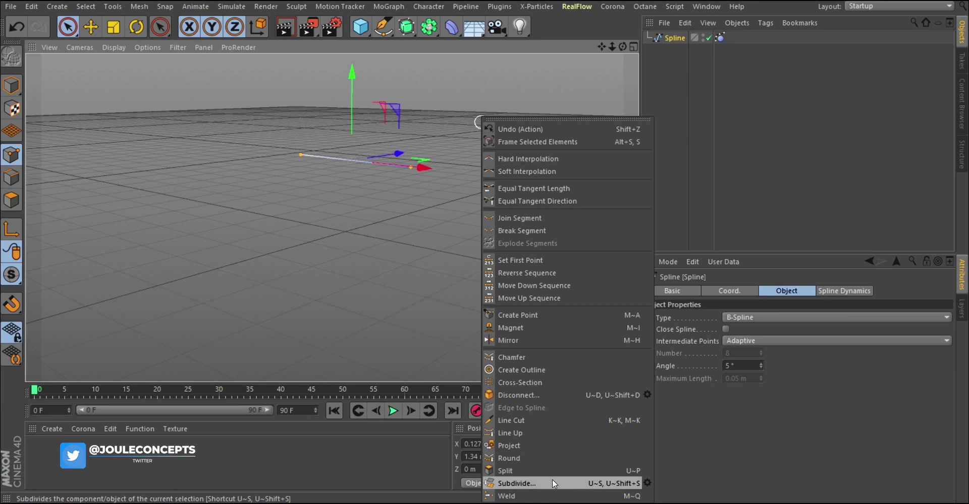
pyautogui.click(605, 485)
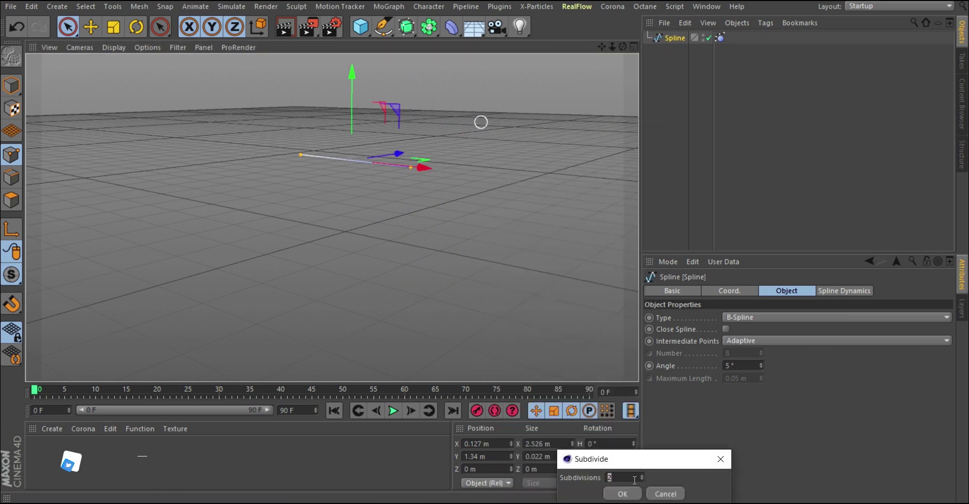
pyautogui.press('Return')
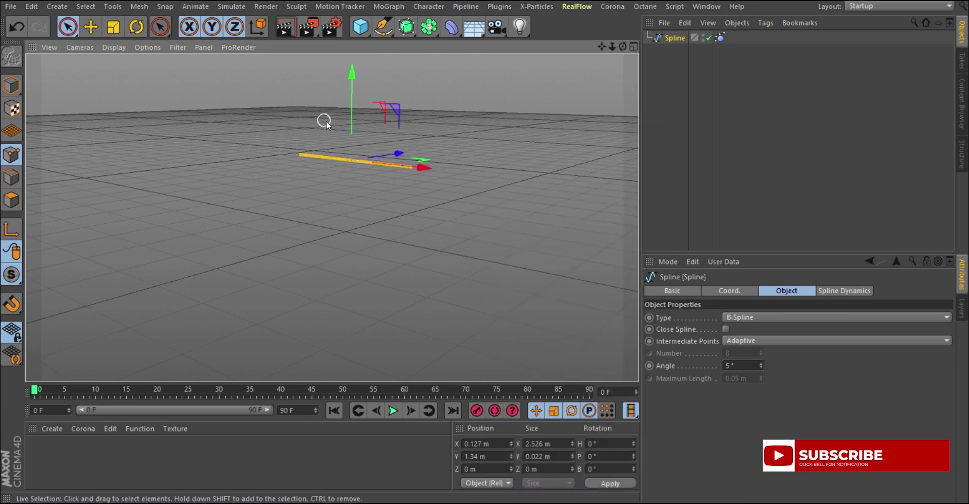
pyautogui.scroll(5, 396, 164)
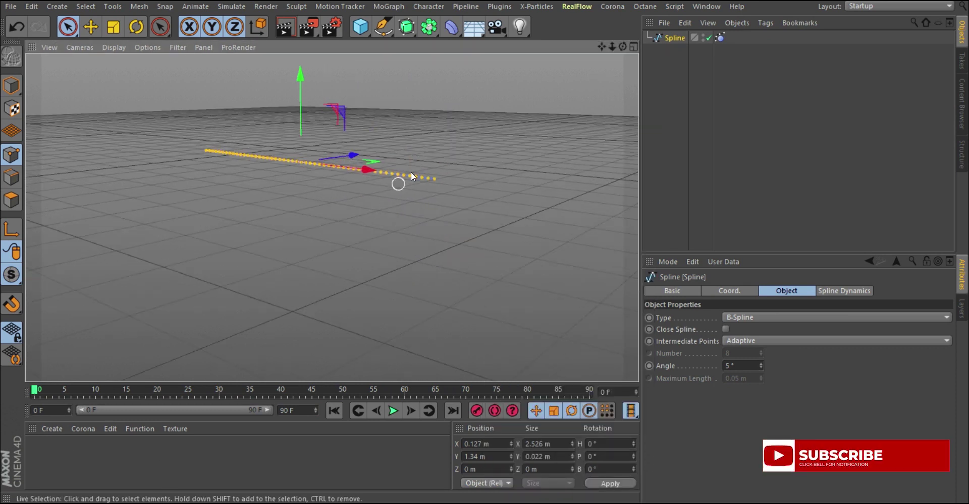
pyautogui.scroll(1, 421, 179)
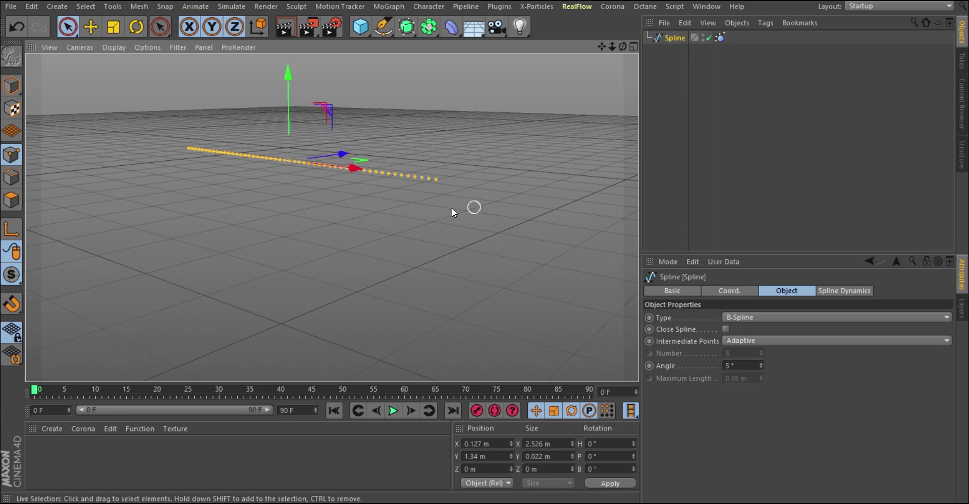
# Set only the end point on the positive X side of the subdivided spline as fixed in Spline Dynamics
pyautogui.click(440, 180)
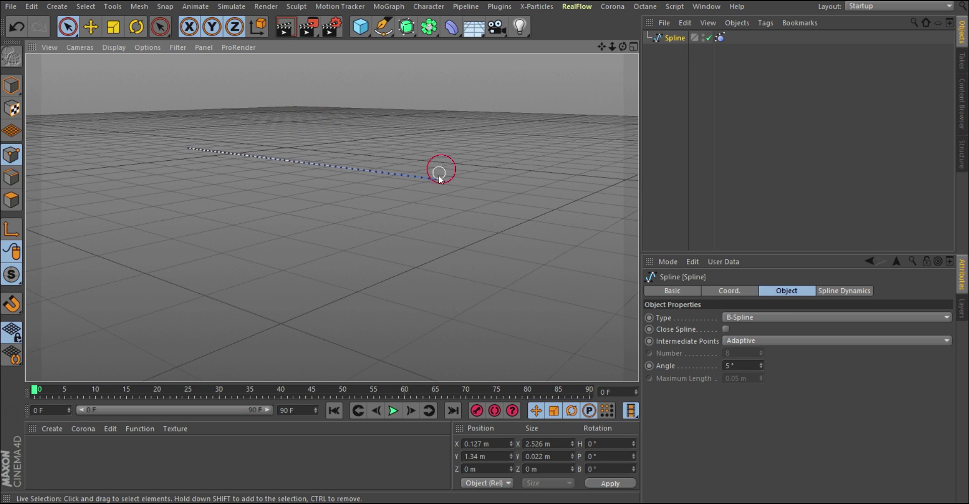
pyautogui.click(719, 37)
pyautogui.click(690, 399)
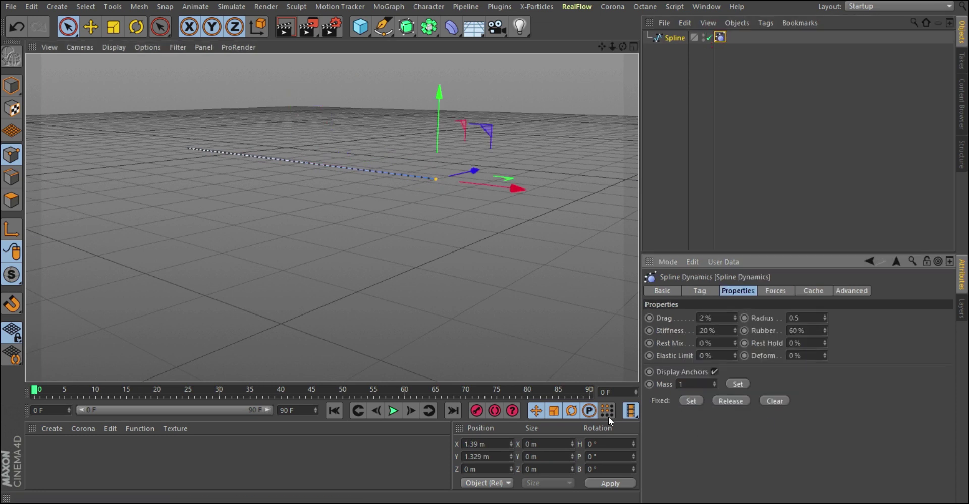
pyautogui.click(699, 130)
pyautogui.scroll(-5, 342, 123)
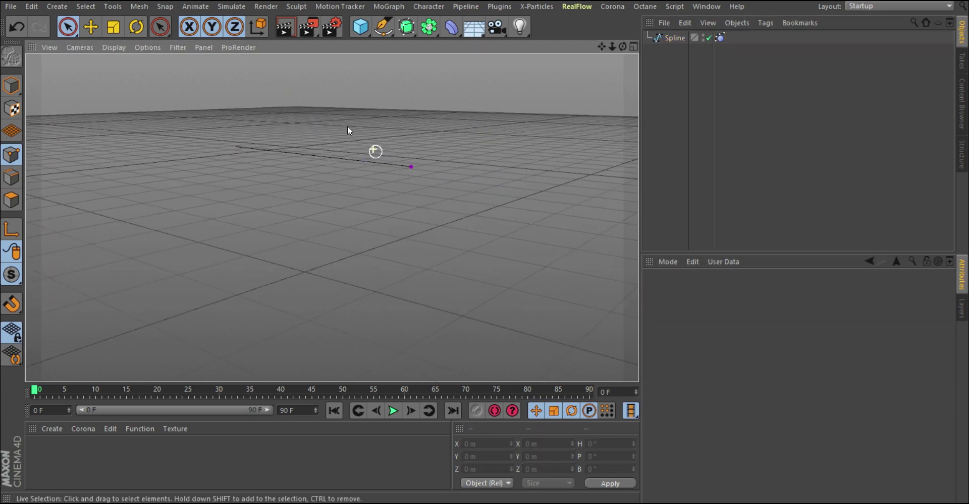
# Play the simulation of the subdivided spline swinging from its anchor, and return to the first frame
pyautogui.click(393, 411)
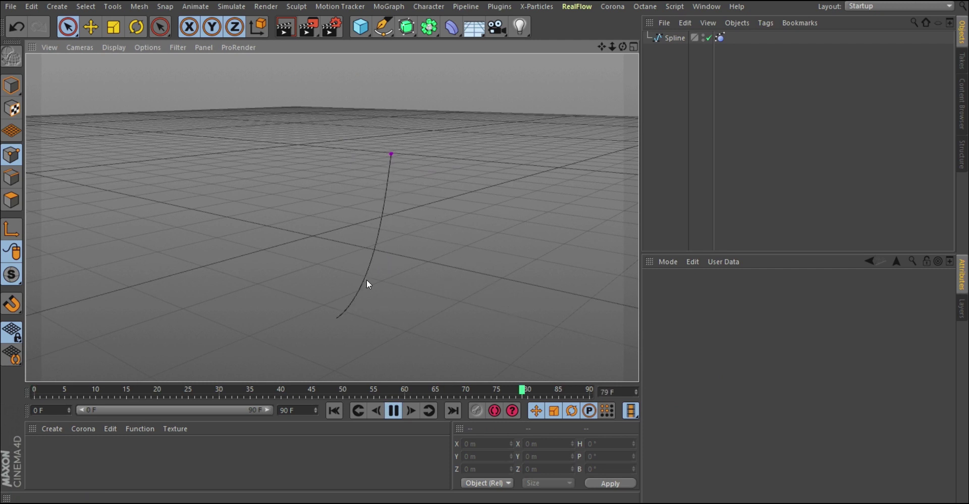
pyautogui.click(394, 411)
pyautogui.click(334, 411)
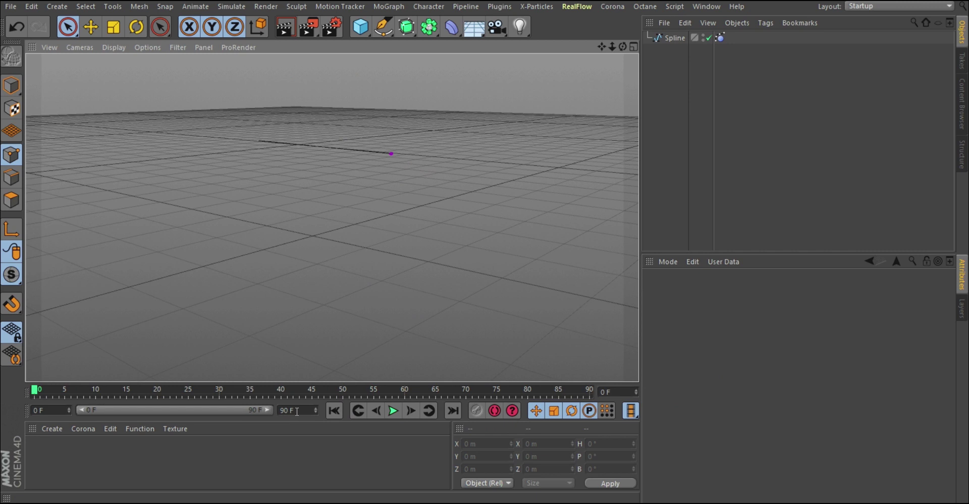
# Set the timeline's end to 300 frames and extend the preview range to cover its full length
pyautogui.click(295, 411)
pyautogui.write('300')
pyautogui.press('Return')
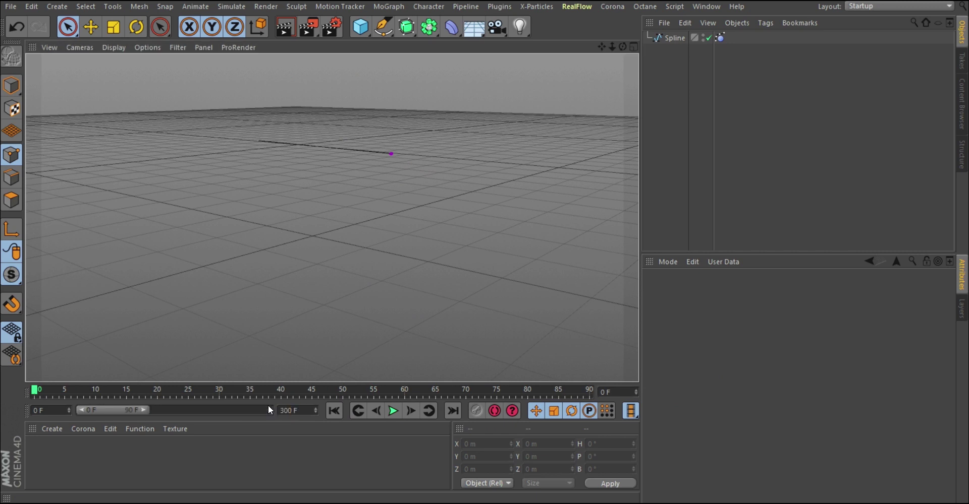
pyautogui.moveTo(145, 411); pyautogui.dragTo(271, 411)
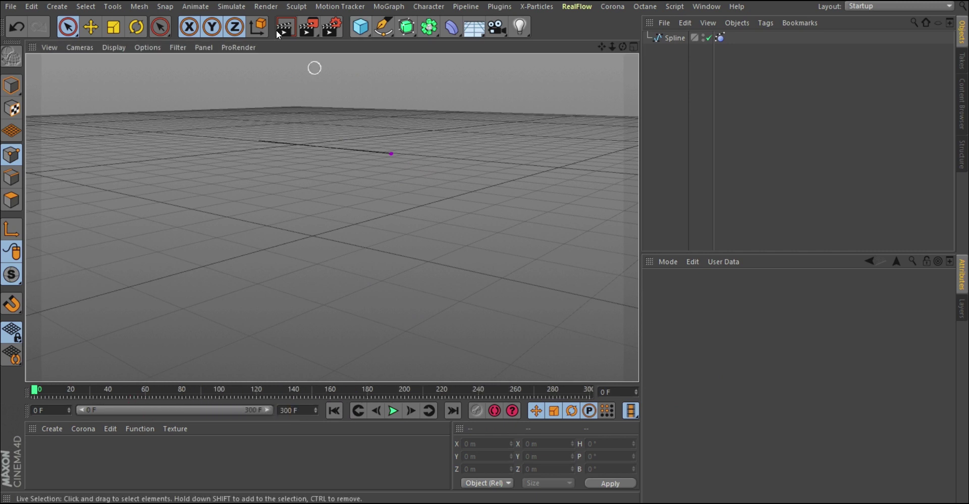
# Add a sphere primitive to the scene and switch to model mode
pyautogui.click(362, 28)
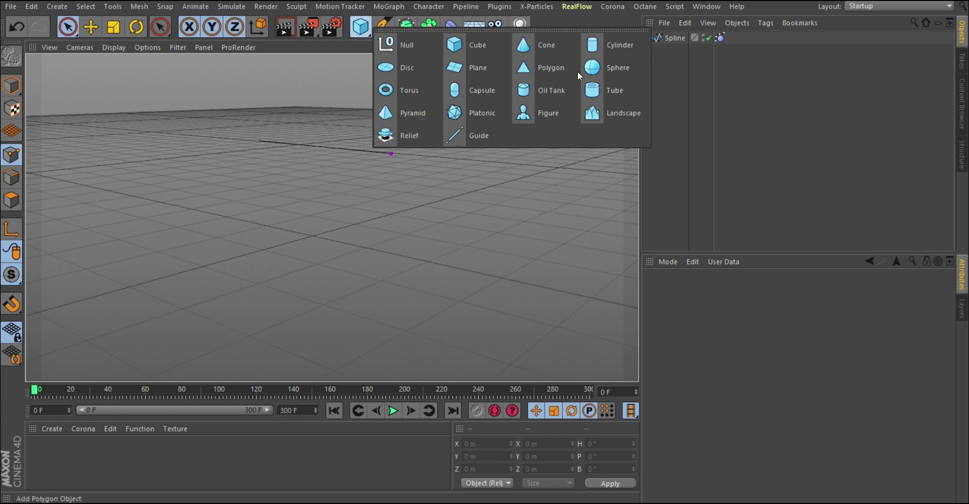
pyautogui.click(600, 71)
pyautogui.click(11, 85)
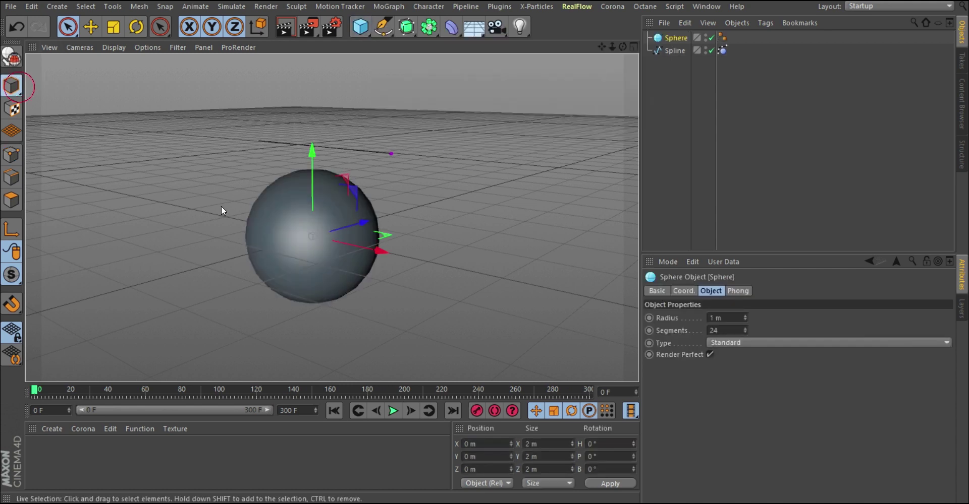
# Reduce the sphere's size and set its radius to 0.2 m
pyautogui.moveTo(356, 246); pyautogui.dragTo(332, 240)
pyautogui.click(722, 317)
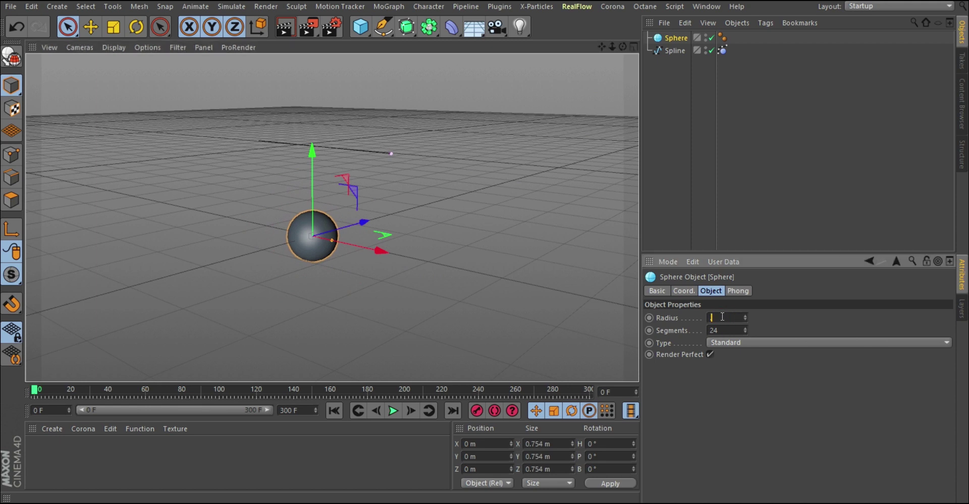
pyautogui.press('Return')
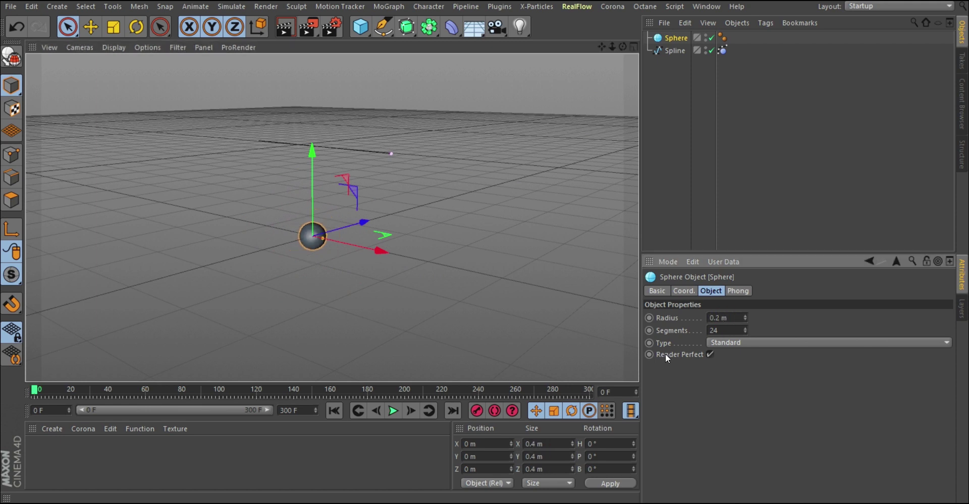
# Examine the sphere's size and position relative to the free end of the spline
pyautogui.scroll(3, 302, 244)
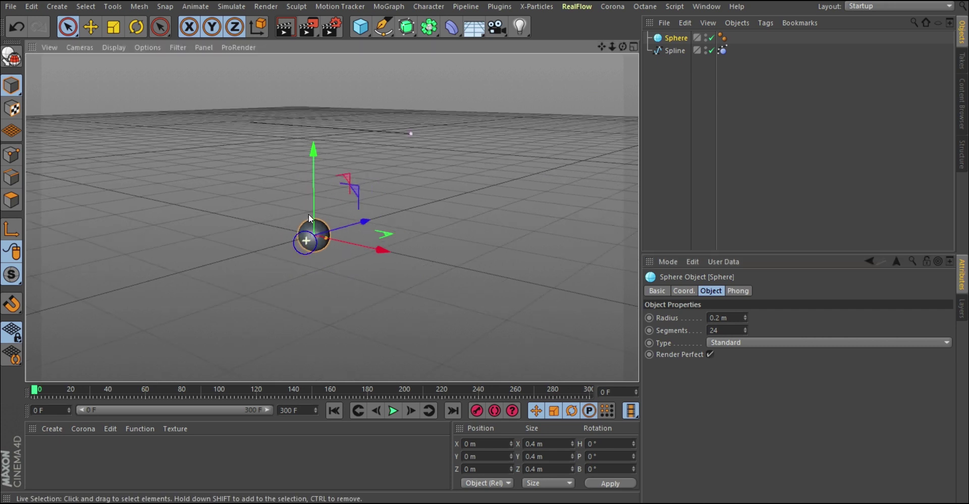
pyautogui.scroll(-5, 303, 245)
pyautogui.moveTo(304, 240)
pyautogui.keyDown('alt'); pyautogui.mouseDown()
pyautogui.moveTo(313, 251)
pyautogui.moveTo(319, 242)
pyautogui.mouseUp(); pyautogui.keyUp('alt')
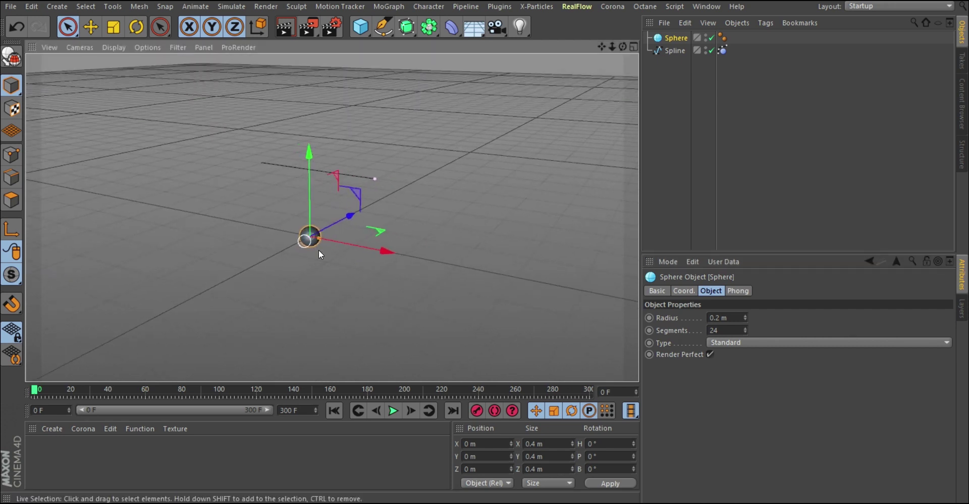
pyautogui.scroll(5, 318, 240)
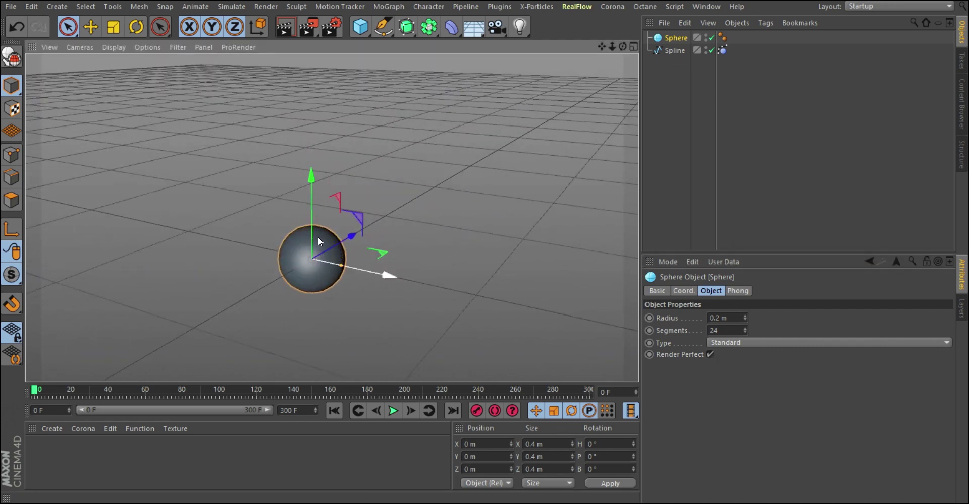
pyautogui.scroll(3, 318, 240)
pyautogui.scroll(-8, 313, 225)
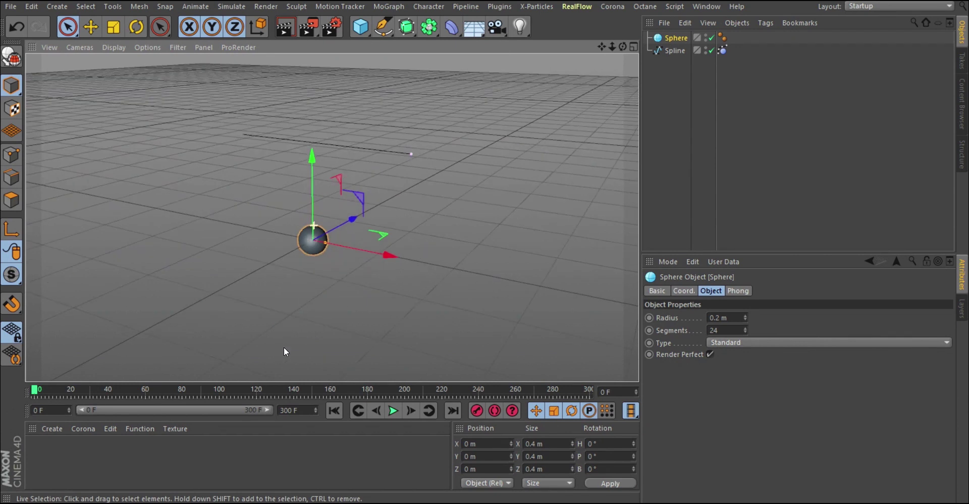
pyautogui.scroll(4, 272, 192)
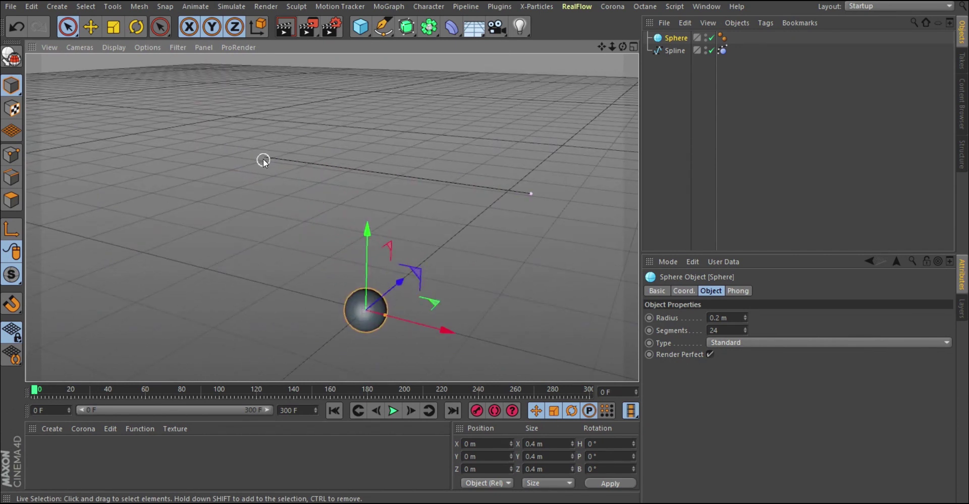
pyautogui.scroll(-4, 327, 173)
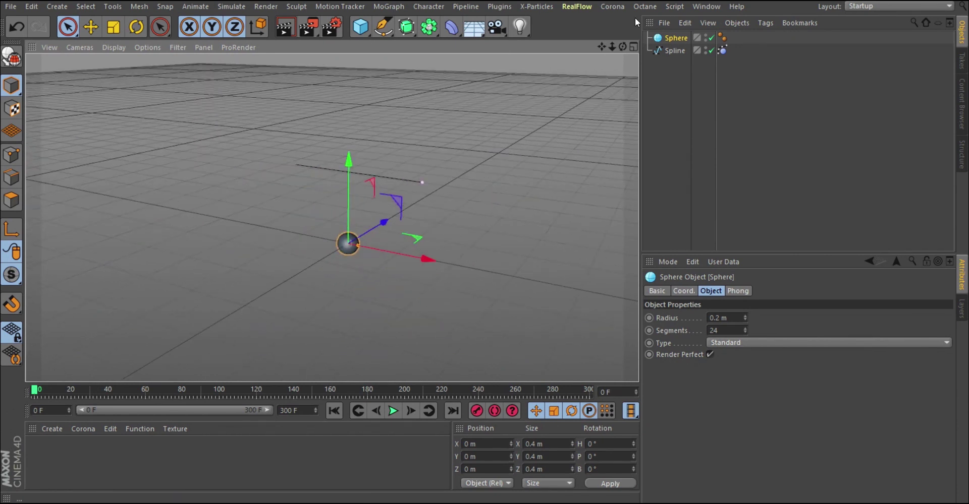
# Duplicate the sphere below the spline in the object hierarchy and convert the copy into an editable polygon object
pyautogui.click(674, 51)
pyautogui.click(675, 41)
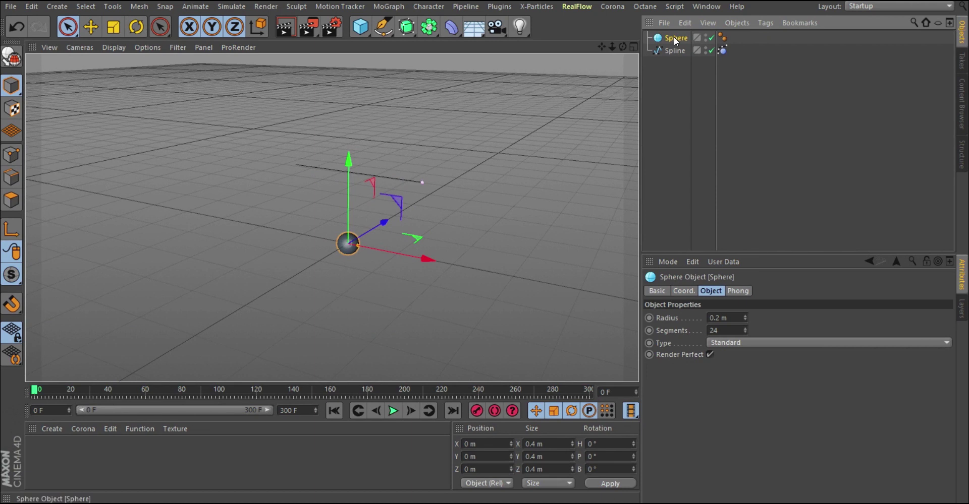
pyautogui.keyDown('ctrl'); pyautogui.moveTo(671, 40); pyautogui.dragTo(671, 66); pyautogui.keyUp('ctrl')
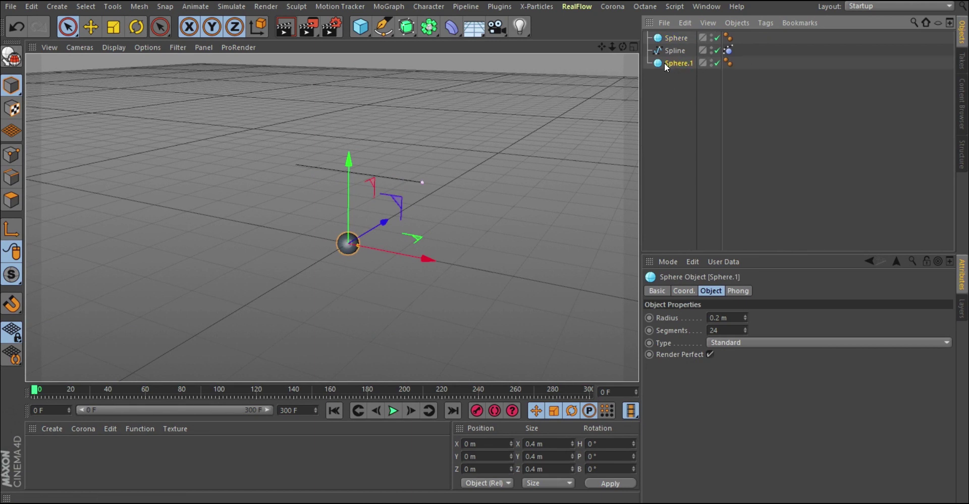
pyautogui.click(10, 60)
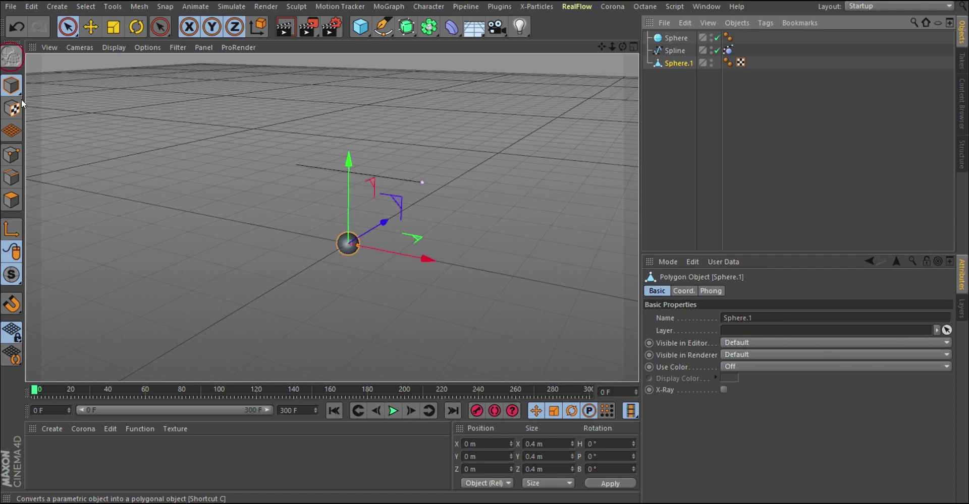
# In axis mode, move the editable sphere's axis to its topmost point at Y 0.2 m, and leave axis mode
pyautogui.scroll(5, 370, 246)
pyautogui.keyDown('alt'); pyautogui.moveTo(151, 248); pyautogui.dragTo(141, 284); pyautogui.keyUp('alt')
pyautogui.click(11, 155)
pyautogui.click(8, 91)
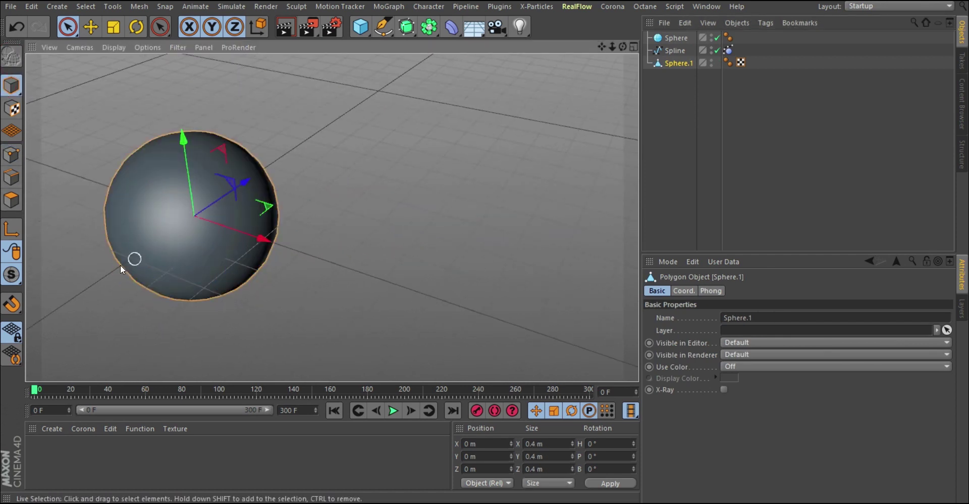
pyautogui.click(8, 232)
pyautogui.keyDown('alt'); pyautogui.moveTo(277, 160); pyautogui.dragTo(339, 179, button='middle'); pyautogui.keyUp('alt')
pyautogui.keyDown('alt'); pyautogui.moveTo(246, 160); pyautogui.dragTo(257, 137, button='right'); pyautogui.keyUp('alt')
pyautogui.scroll(2, 257, 138)
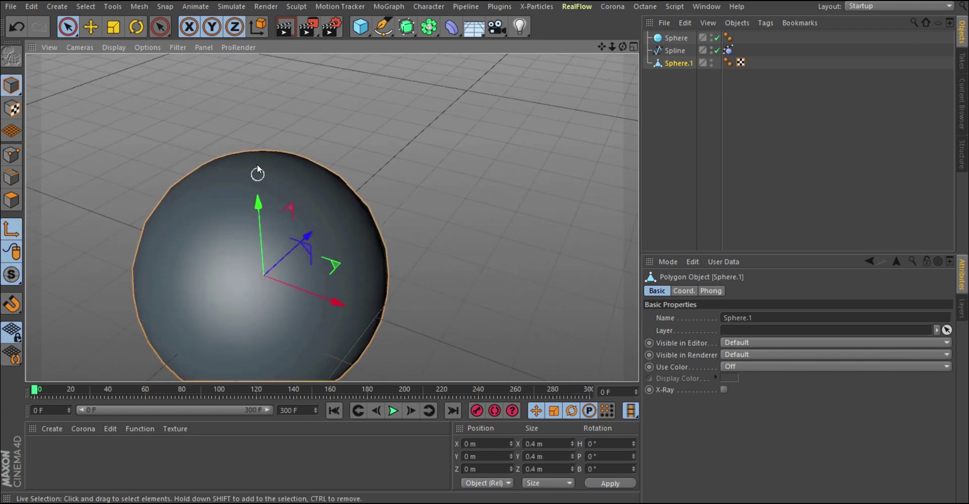
pyautogui.click(91, 27)
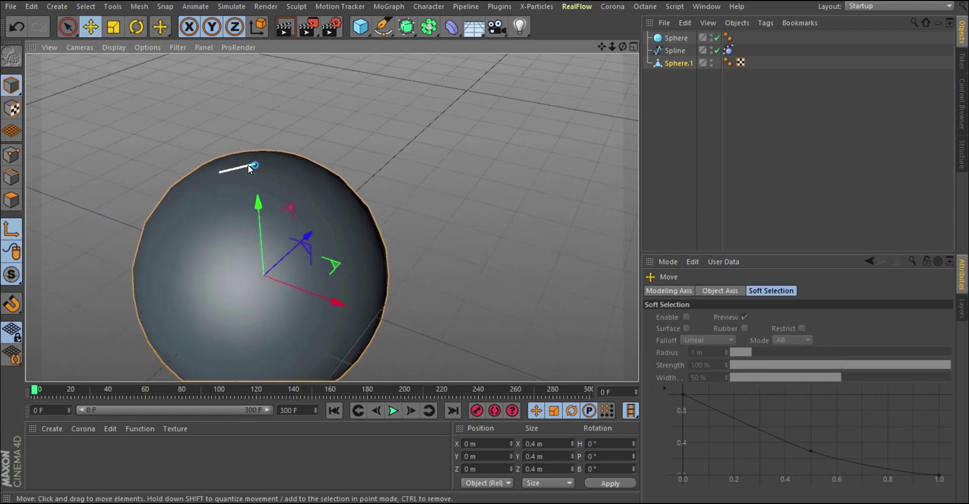
pyautogui.click(255, 166)
pyautogui.keyDown('alt'); pyautogui.moveTo(287, 201); pyautogui.dragTo(281, 167, button='right'); pyautogui.keyUp('alt')
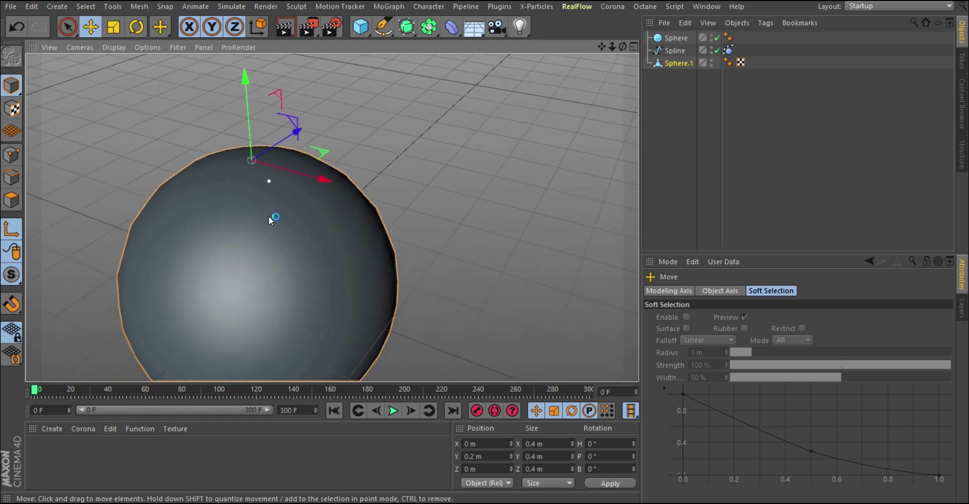
pyautogui.keyDown('alt'); pyautogui.moveTo(270, 229); pyautogui.dragTo(3, 105); pyautogui.keyUp('alt')
pyautogui.scroll(-5, 264, 202)
pyautogui.click(12, 228)
pyautogui.scroll(-5, 179, 198)
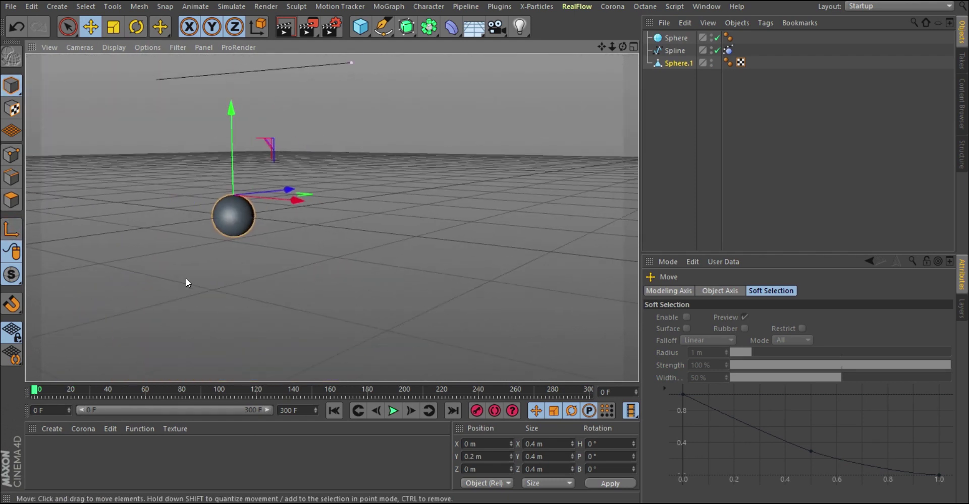
# Move the editable sphere along X to about 0.67 m so it stands beside the original sphere
pyautogui.keyDown('alt'); pyautogui.moveTo(303, 224); pyautogui.dragTo(310, 234); pyautogui.keyUp('alt')
pyautogui.moveTo(250, 182); pyautogui.dragTo(304, 200)
pyautogui.scroll(-3, 265, 195)
pyautogui.keyDown('alt'); pyautogui.moveTo(264, 229); pyautogui.dragTo(337, 225, button='middle'); pyautogui.keyUp('alt')
pyautogui.scroll(6, 305, 217)
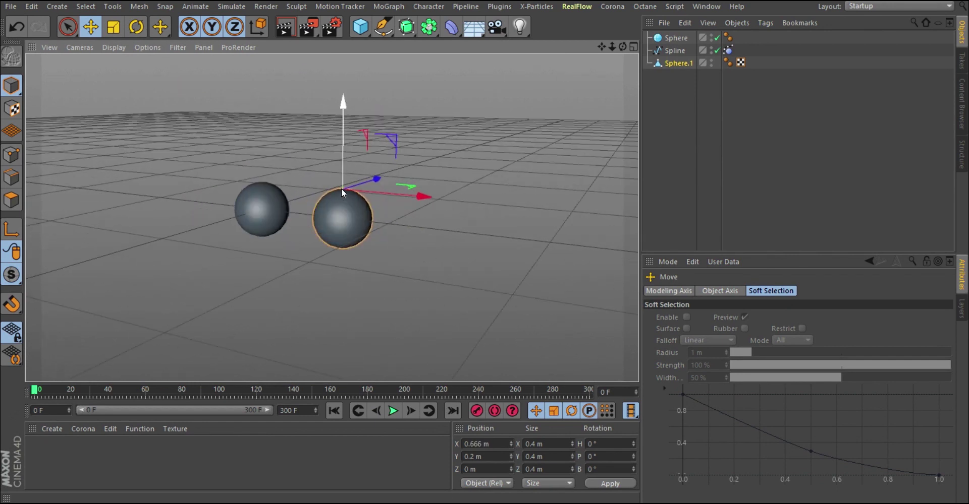
pyautogui.keyDown('alt'); pyautogui.moveTo(343, 191); pyautogui.dragTo(337, 220); pyautogui.keyUp('alt')
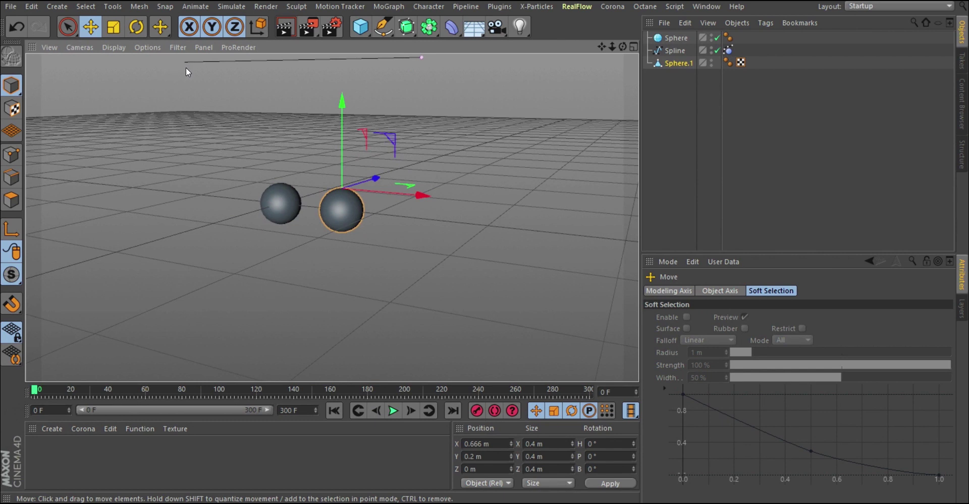
pyautogui.scroll(2, 337, 174)
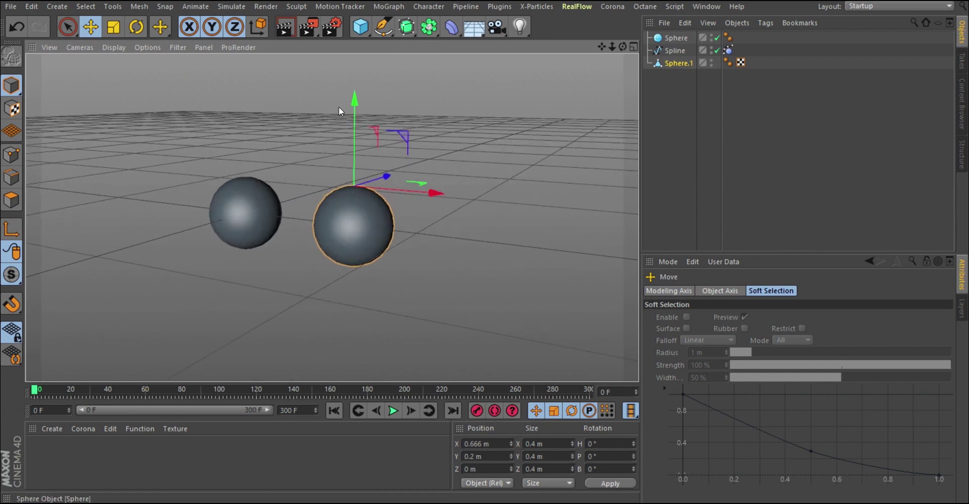
# Add a null object and set its Y position to 0.2 m, at the top of the original sphere
pyautogui.click(360, 26)
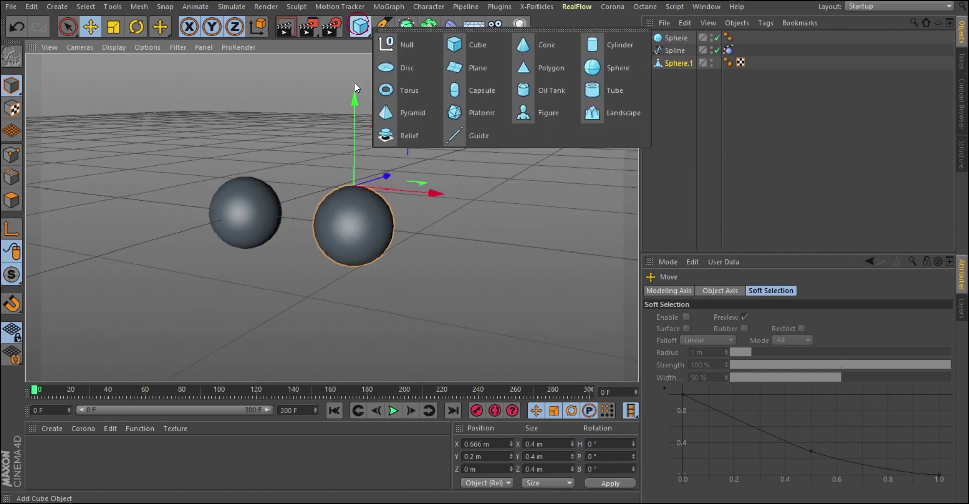
pyautogui.click(401, 49)
pyautogui.scroll(4, 234, 164)
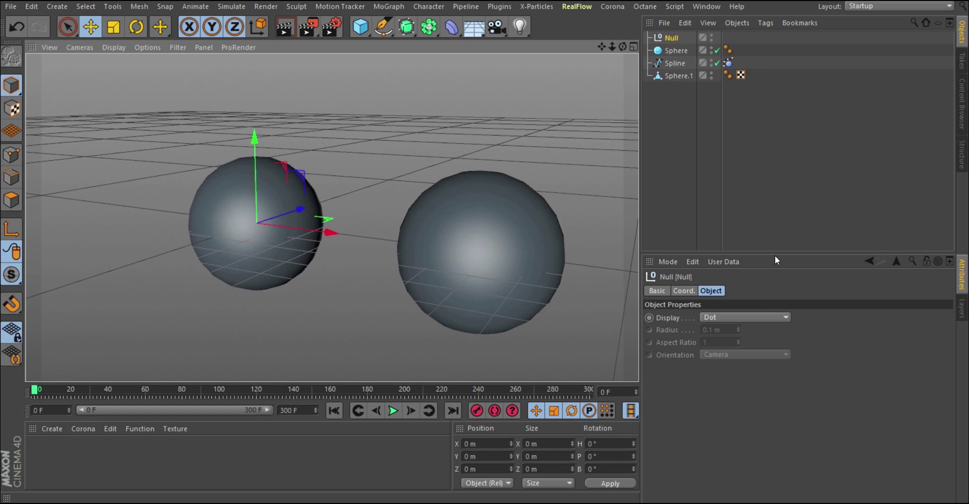
pyautogui.click(674, 51)
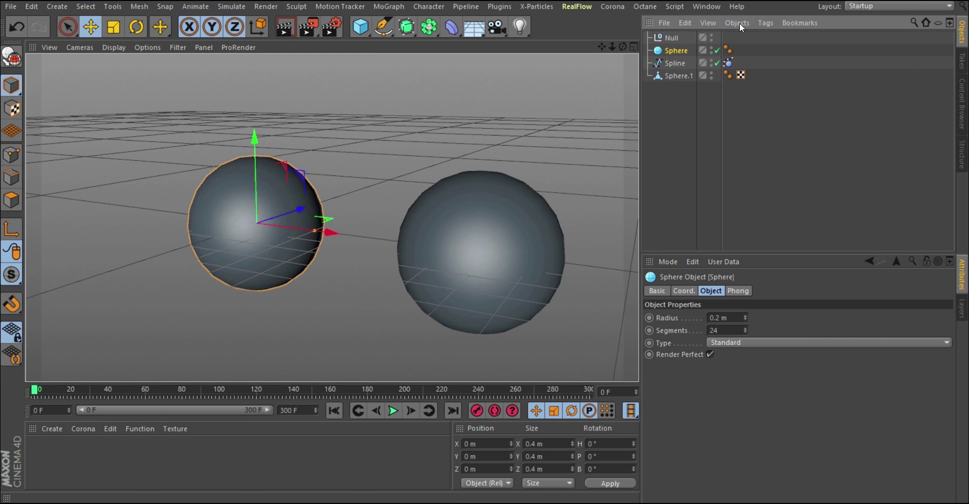
pyautogui.click(671, 38)
pyautogui.click(684, 291)
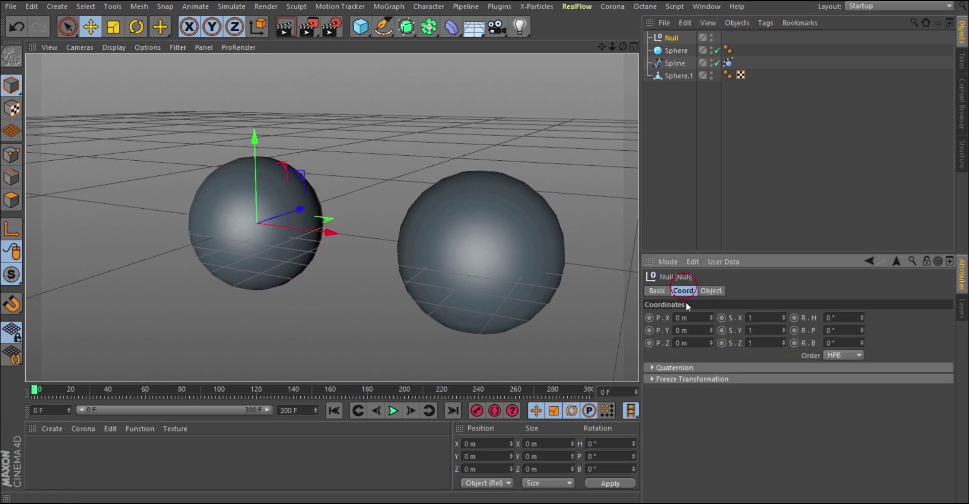
pyautogui.click(696, 330)
pyautogui.write('0.2')
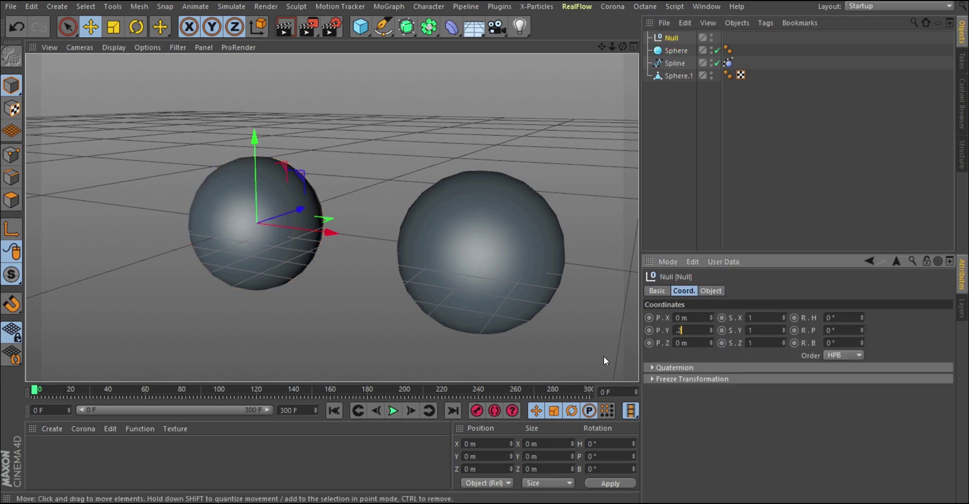
pyautogui.press('Return')
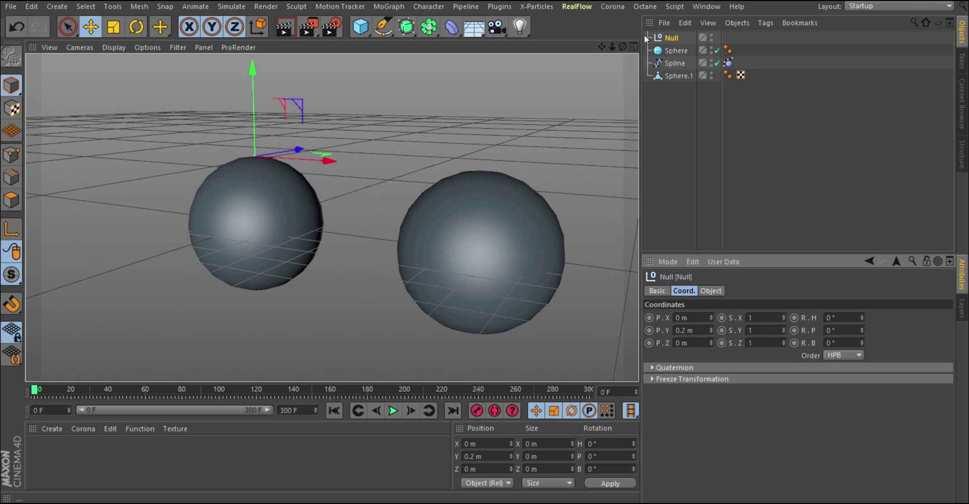
# Make the original sphere a child of the null and select the null
pyautogui.click(674, 49)
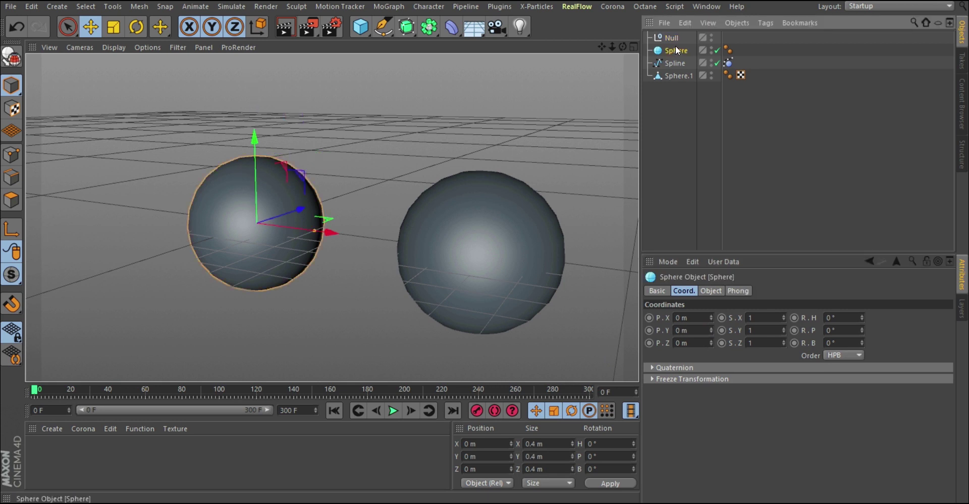
pyautogui.moveTo(672, 50)
pyautogui.mouseDown()
pyautogui.moveTo(670, 38)
pyautogui.moveTo(643, 36)
pyautogui.moveTo(670, 38)
pyautogui.mouseUp()
pyautogui.click(671, 38)
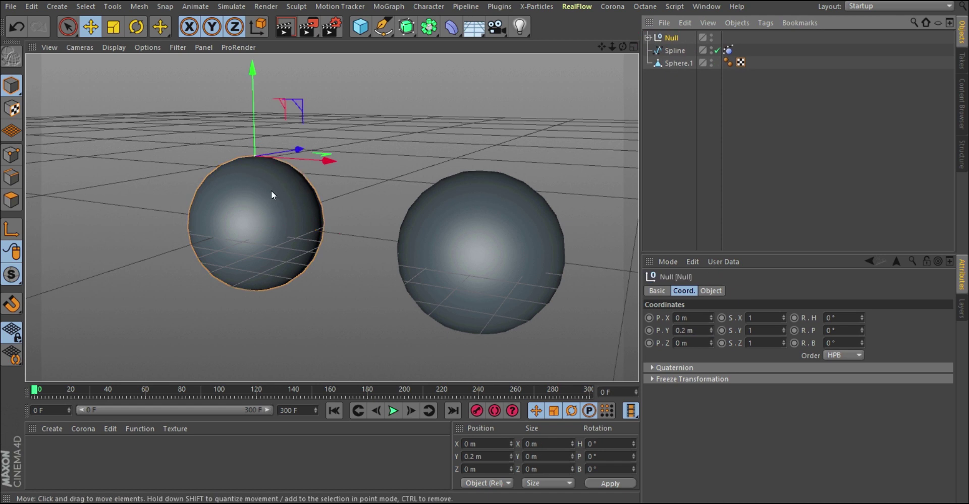
# Compare the pivot at the top of the editable sphere with that of the null holding the original sphere
pyautogui.keyDown('alt'); pyautogui.moveTo(271, 180); pyautogui.dragTo(237, 206); pyautogui.keyUp('alt')
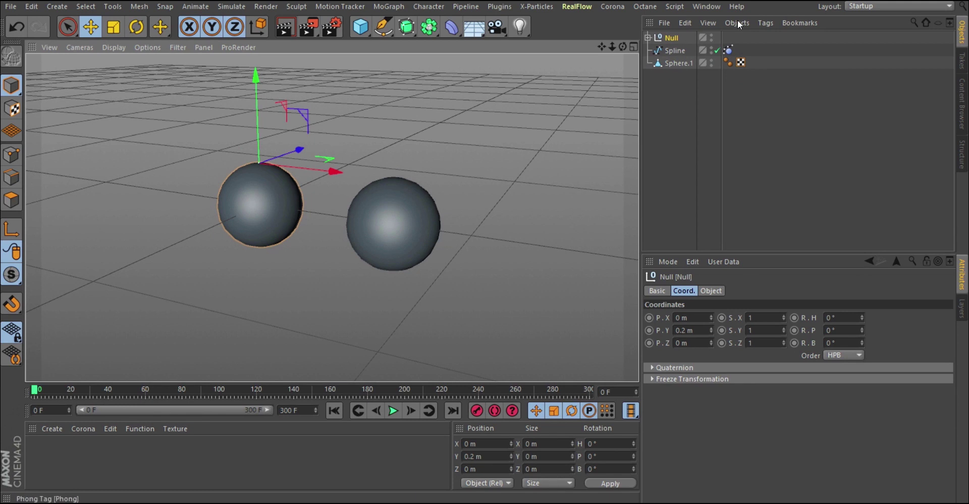
pyautogui.click(677, 64)
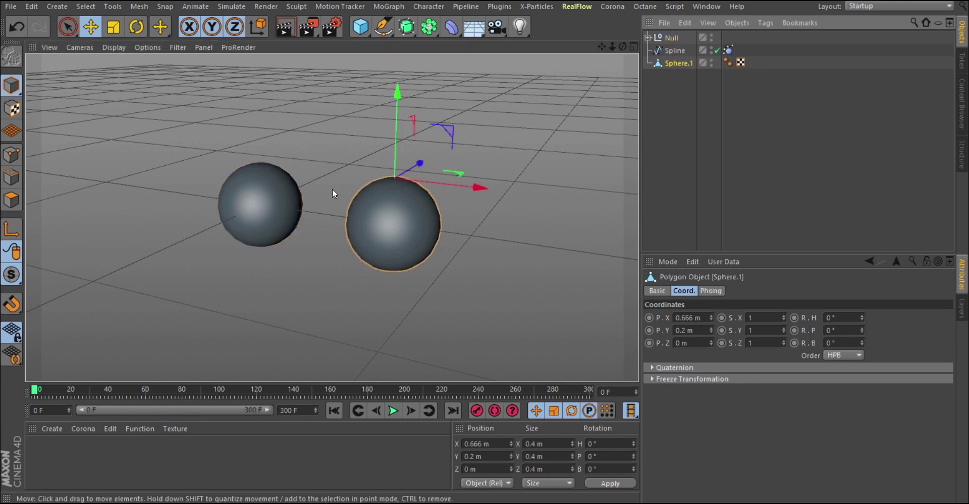
pyautogui.click(667, 38)
pyautogui.scroll(3, 253, 169)
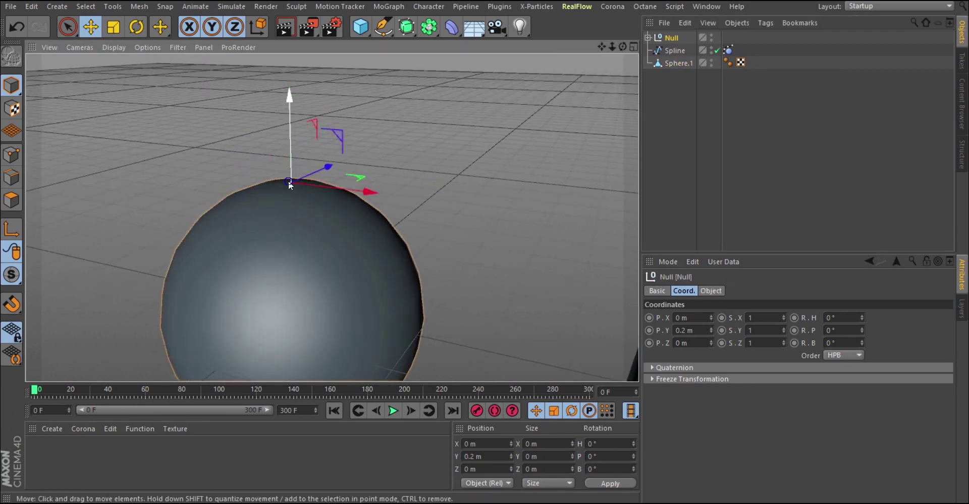
pyautogui.scroll(-3, 290, 185)
pyautogui.click(678, 64)
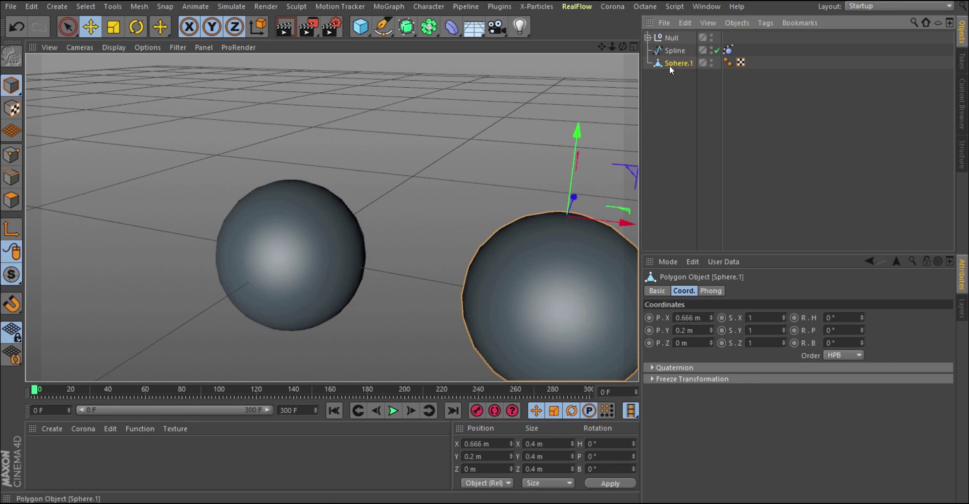
pyautogui.press('Delete')
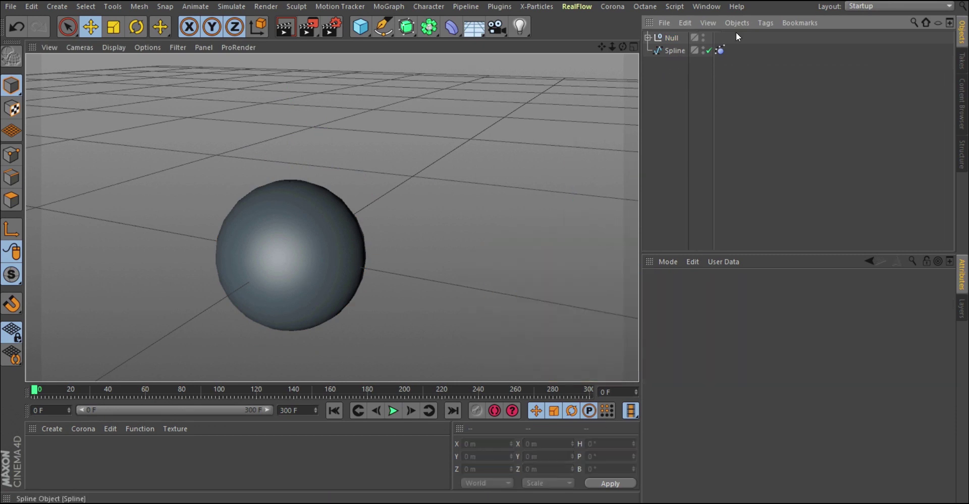
pyautogui.hotkey('ctrl', 'z')
# Delete the null with its child sphere and reset the editable sphere's X position to 0 m
pyautogui.click(670, 38)
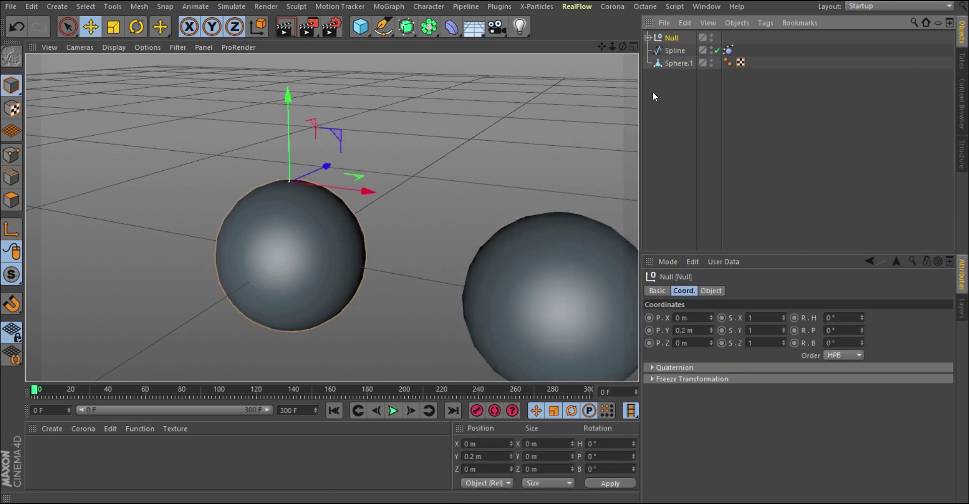
pyautogui.press('Delete')
pyautogui.click(489, 255)
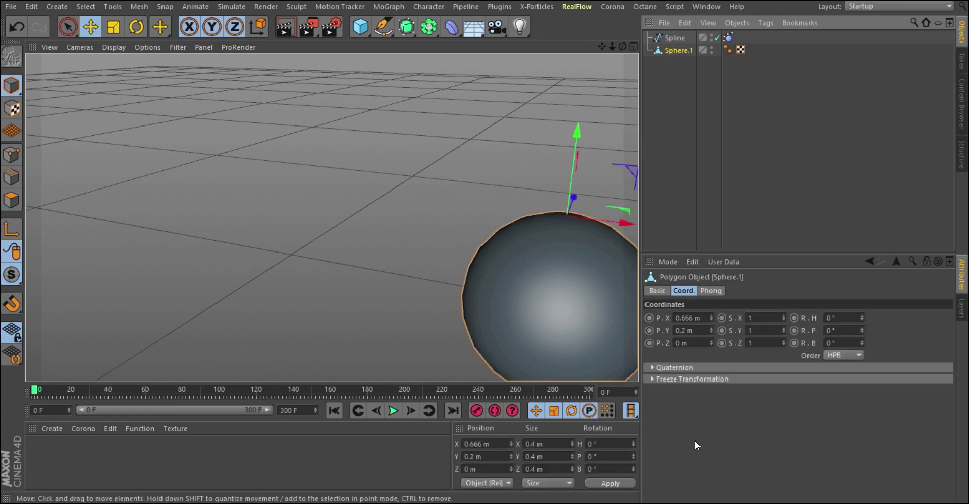
pyautogui.rightClick(710, 317)
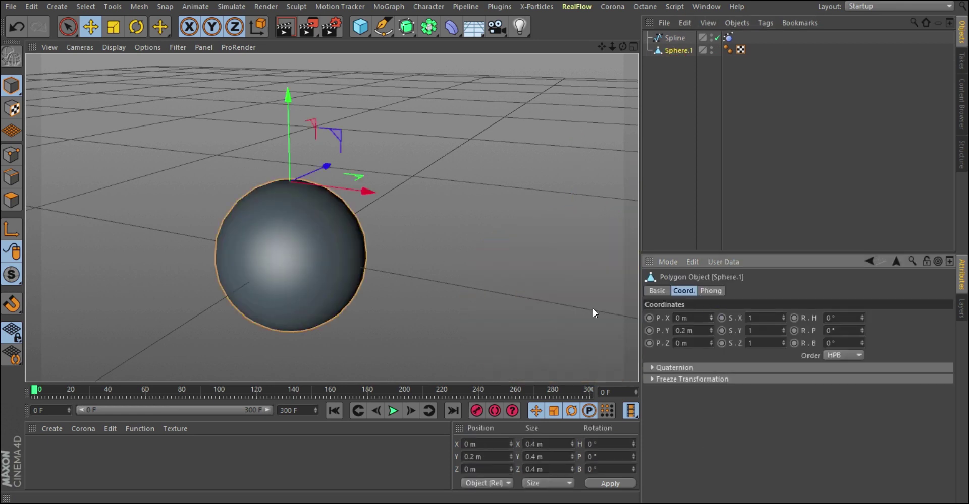
# Select the spline and examine where it lies above the sphere
pyautogui.scroll(-6, 288, 177)
pyautogui.keyDown('alt'); pyautogui.moveTo(305, 202); pyautogui.dragTo(273, 255); pyautogui.keyUp('alt')
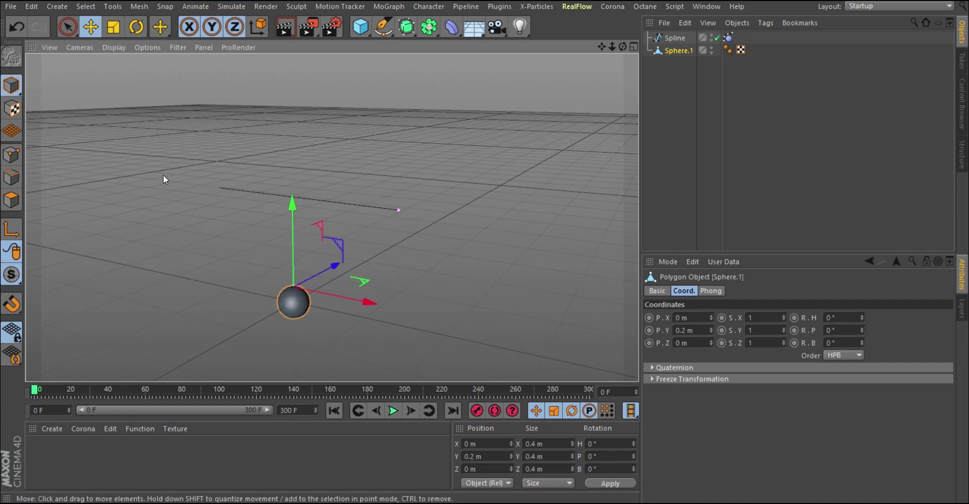
pyautogui.keyDown('alt'); pyautogui.moveTo(289, 236); pyautogui.dragTo(355, 225); pyautogui.keyUp('alt')
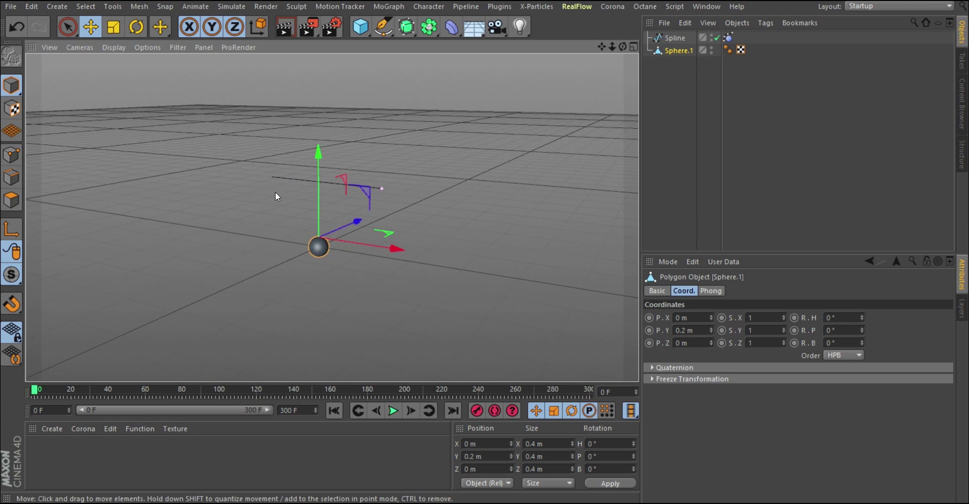
pyautogui.keyDown('alt'); pyautogui.moveTo(293, 197); pyautogui.dragTo(308, 151); pyautogui.keyUp('alt')
pyautogui.click(675, 37)
pyautogui.keyDown('alt'); pyautogui.moveTo(312, 171); pyautogui.dragTo(493, 174, button='right'); pyautogui.keyUp('alt')
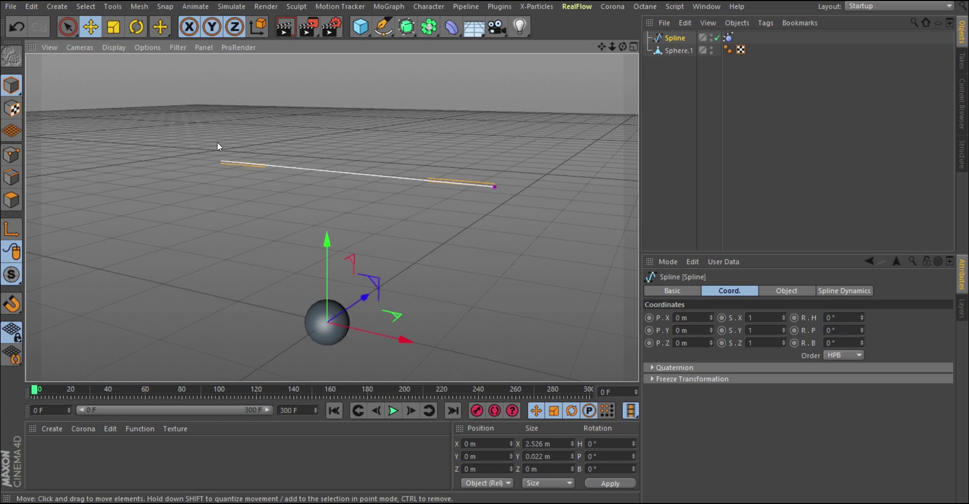
pyautogui.keyDown('alt'); pyautogui.moveTo(321, 326); pyautogui.dragTo(328, 306, button='right'); pyautogui.keyUp('alt')
pyautogui.moveTo(362, 141)
pyautogui.keyDown('alt'); pyautogui.mouseDown()
pyautogui.moveTo(393, 148)
pyautogui.moveTo(346, 151)
pyautogui.moveTo(347, 136)
pyautogui.moveTo(321, 145)
pyautogui.moveTo(358, 144)
pyautogui.mouseUp(); pyautogui.keyUp('alt')
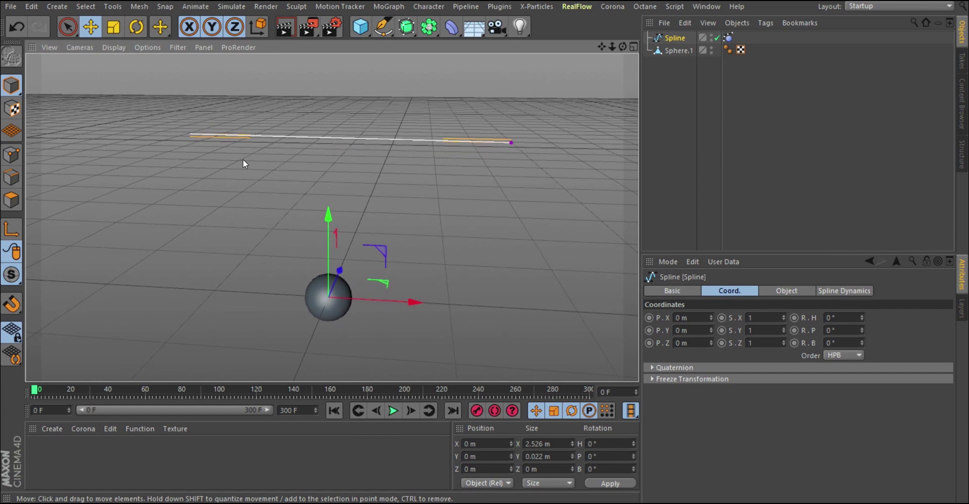
pyautogui.keyDown('alt'); pyautogui.moveTo(376, 167); pyautogui.dragTo(293, 145); pyautogui.keyUp('alt')
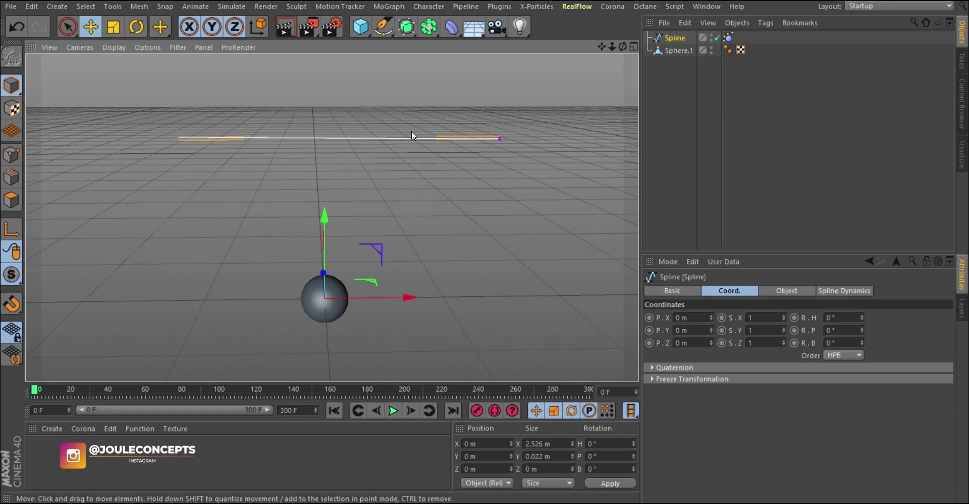
# Switch to Points mode for the spline and show its point list in the structure table
pyautogui.click(11, 155)
pyautogui.scroll(2, 161, 137)
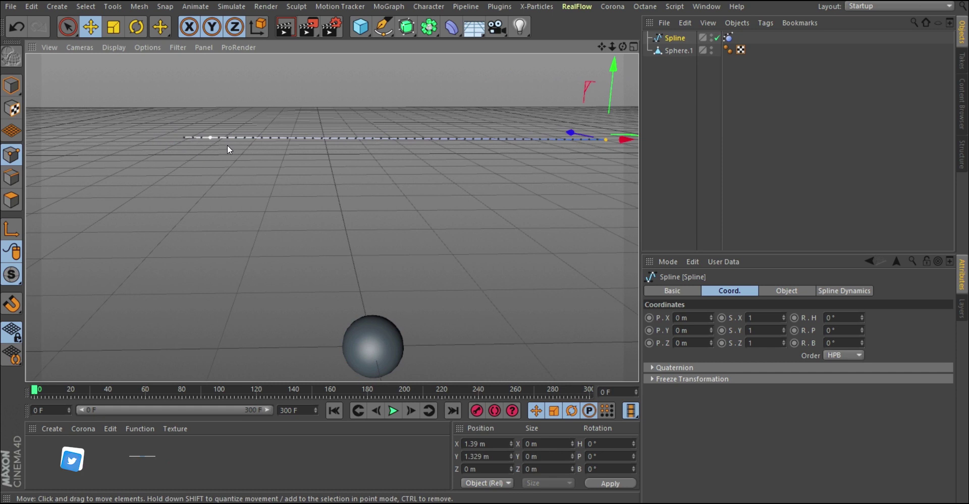
pyautogui.scroll(-2, 194, 144)
pyautogui.scroll(-2, 240, 159)
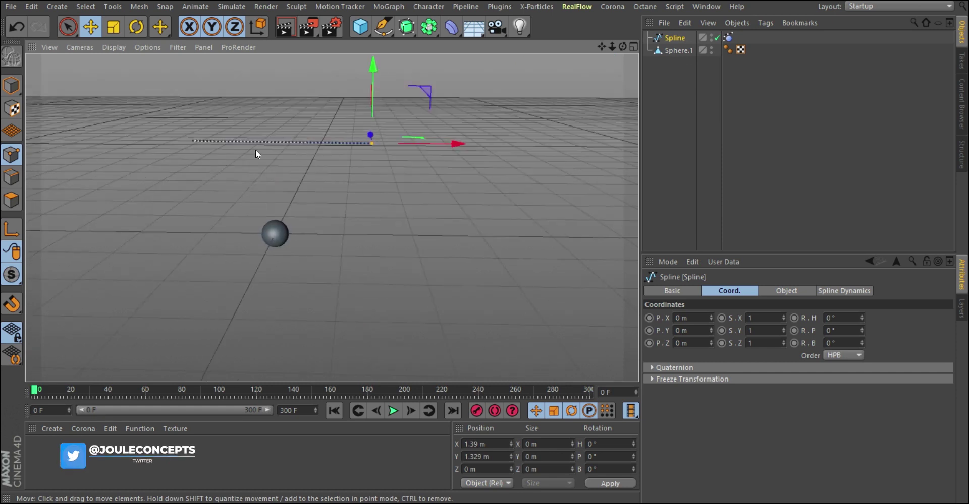
pyautogui.scroll(1, 212, 123)
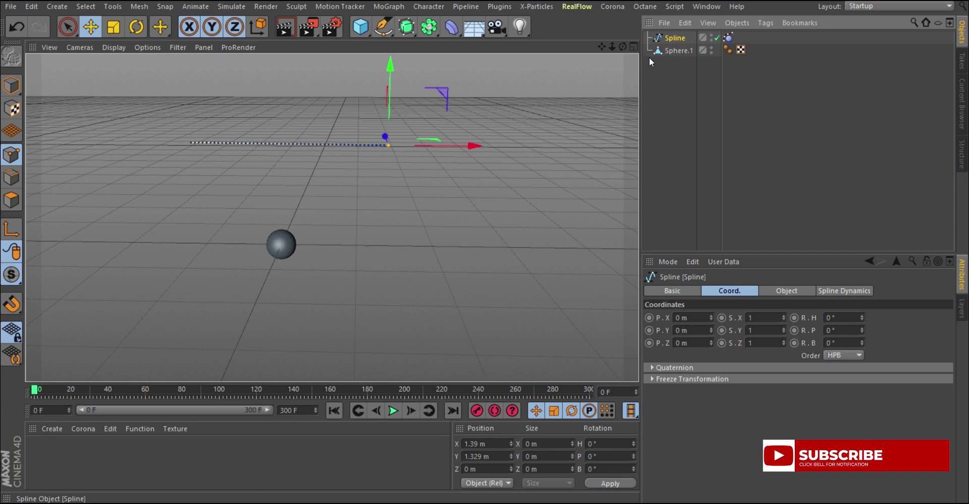
pyautogui.click(961, 161)
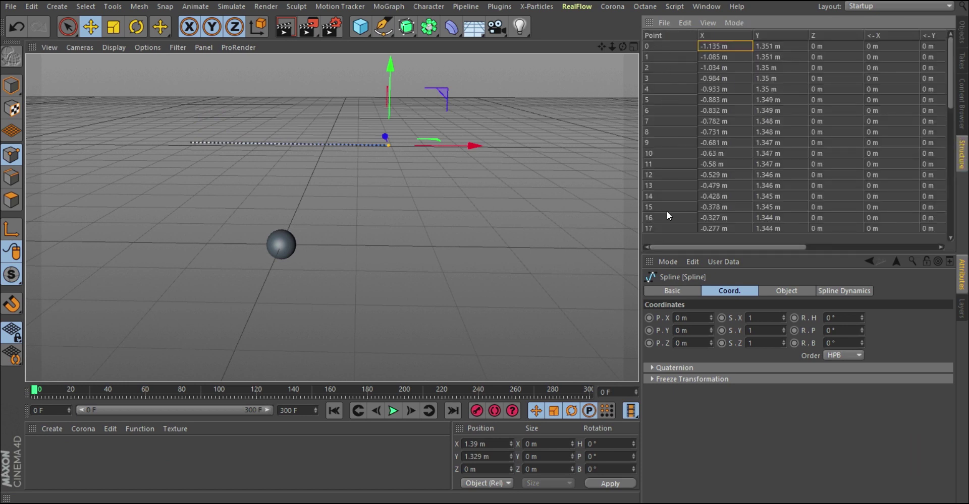
pyautogui.scroll(2, 240, 112)
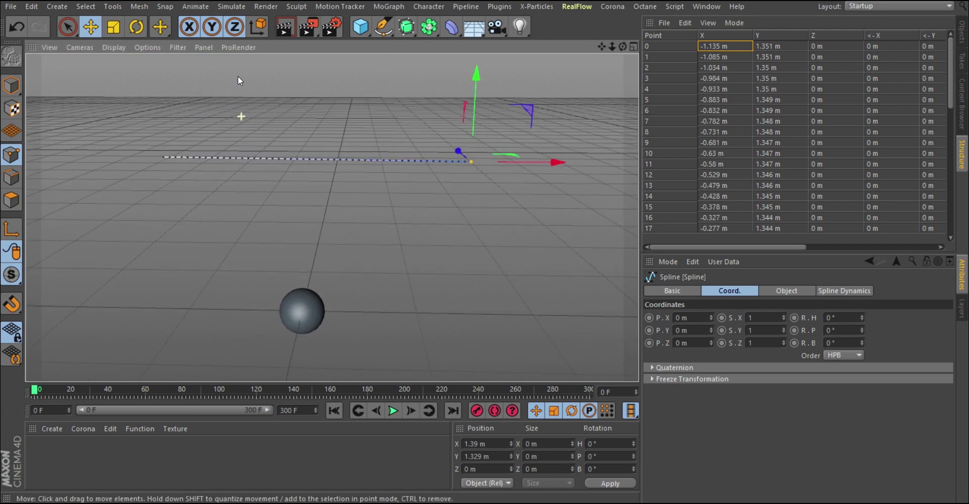
# Locate points 0, 1, 11 and 50 along the spline by selecting them in the point list, ending on point 0, and return to the object list
pyautogui.click(649, 46)
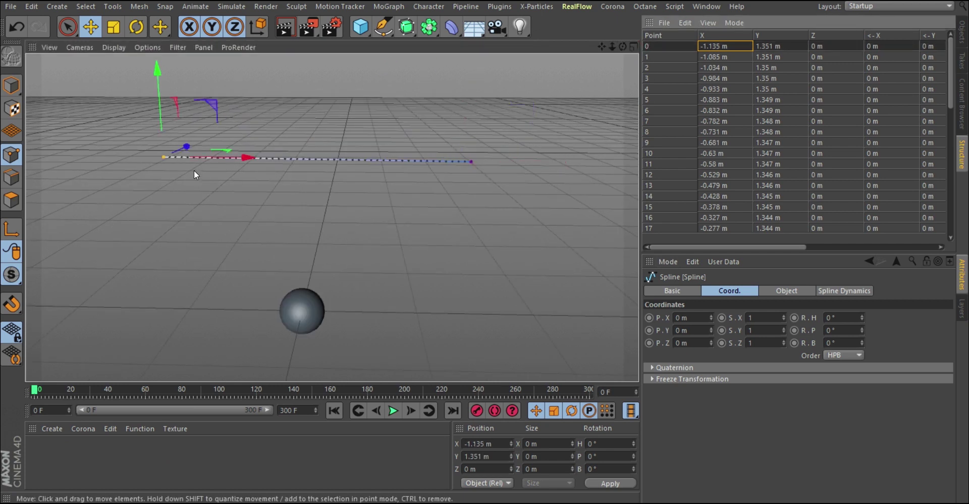
pyautogui.click(659, 56)
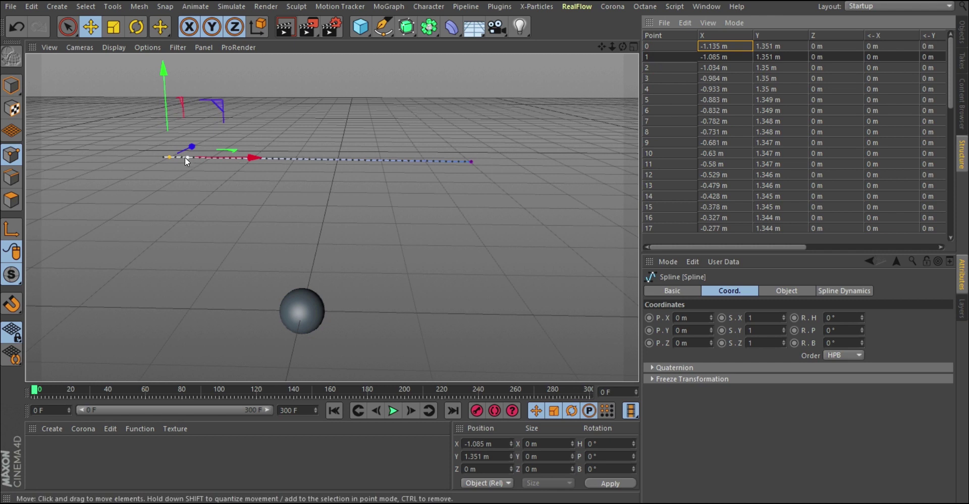
pyautogui.click(653, 164)
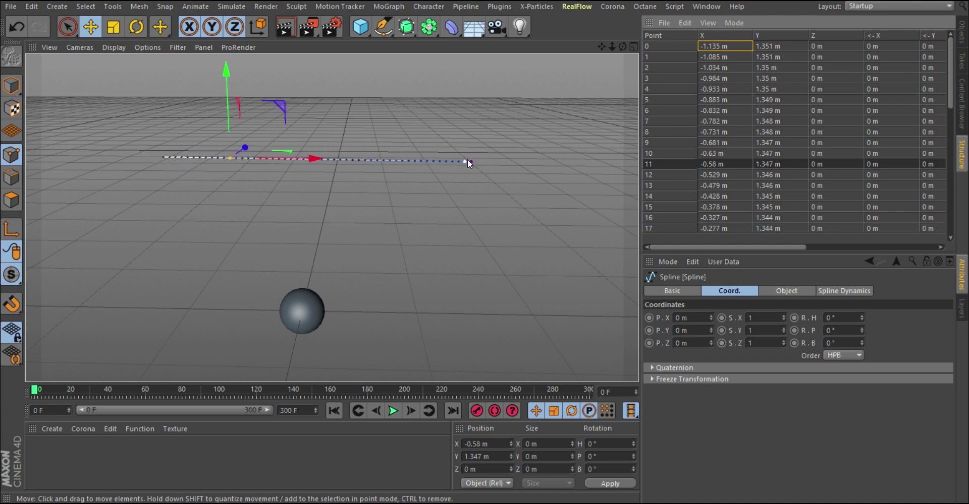
pyautogui.moveTo(951, 95); pyautogui.dragTo(967, 233)
pyautogui.click(662, 226)
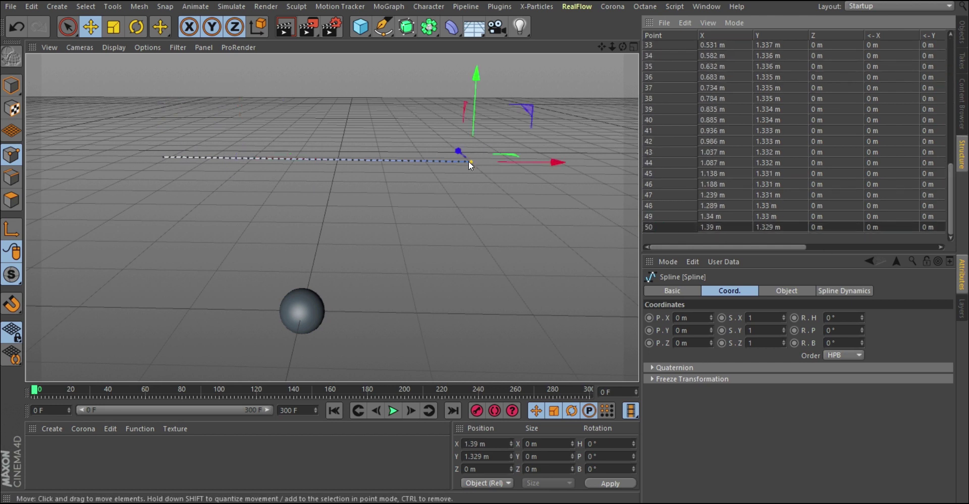
pyautogui.moveTo(951, 181); pyautogui.dragTo(958, 28)
pyautogui.click(656, 44)
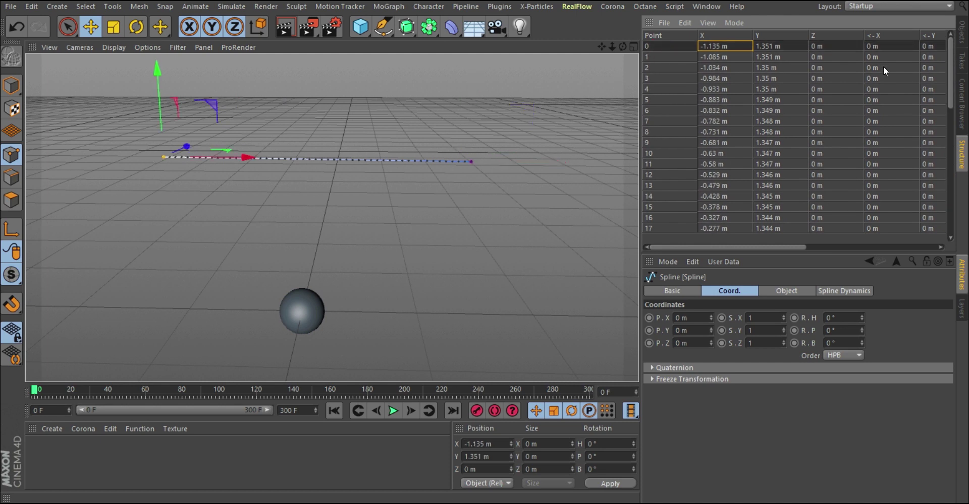
pyautogui.click(963, 39)
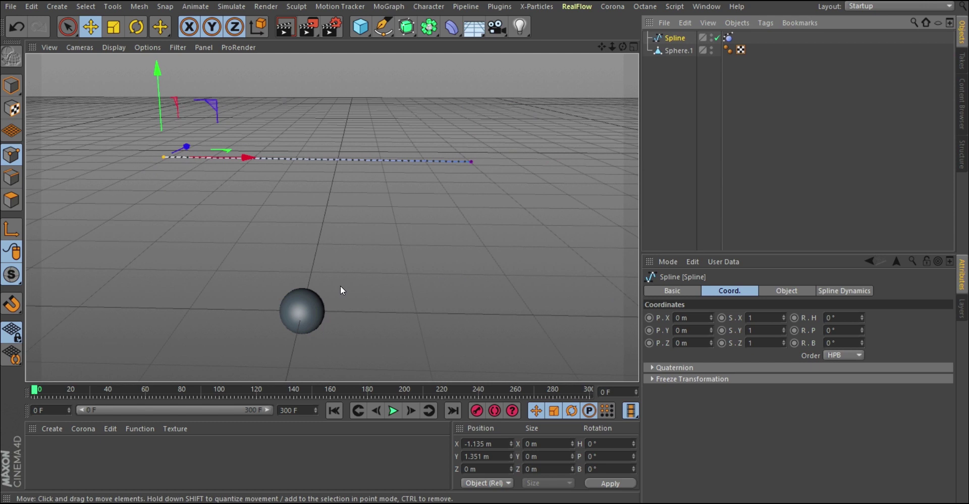
# Add a null object and give it an XPresso tag
pyautogui.keyDown('alt'); pyautogui.moveTo(383, 212); pyautogui.dragTo(352, 211, button='right'); pyautogui.keyUp('alt')
pyautogui.keyDown('alt'); pyautogui.moveTo(331, 216); pyautogui.dragTo(319, 207); pyautogui.keyUp('alt')
pyautogui.keyDown('alt'); pyautogui.moveTo(448, 151); pyautogui.dragTo(458, 150, button='right'); pyautogui.keyUp('alt')
pyautogui.moveTo(360, 26); pyautogui.dragTo(400, 41)
pyautogui.click(653, 96)
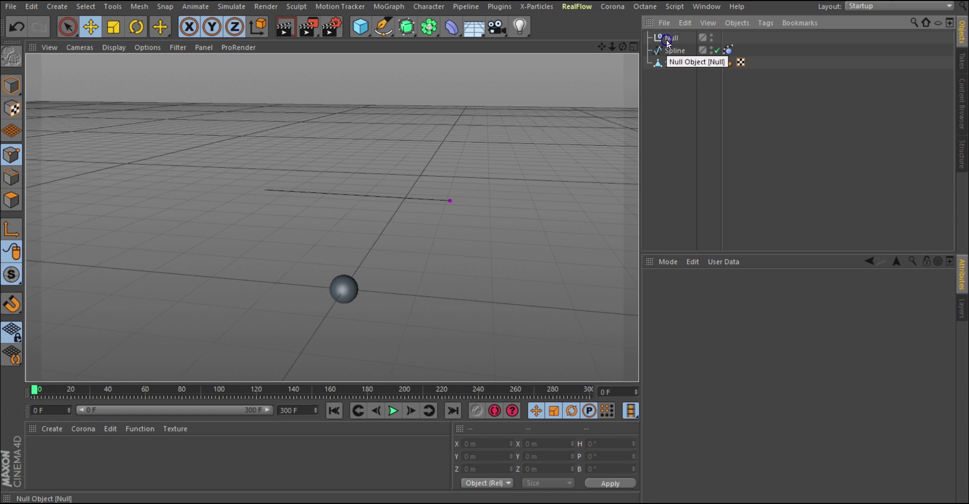
pyautogui.rightClick(666, 39)
pyautogui.moveTo(708, 9)
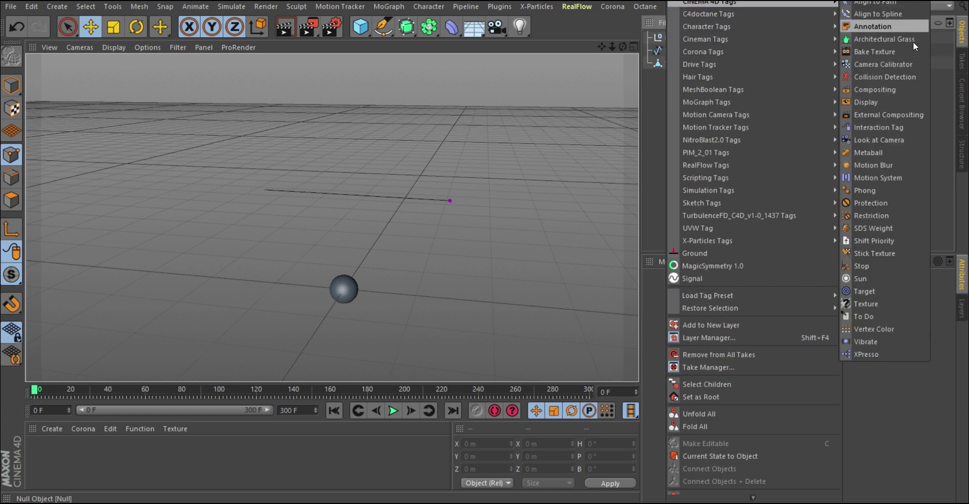
pyautogui.click(865, 355)
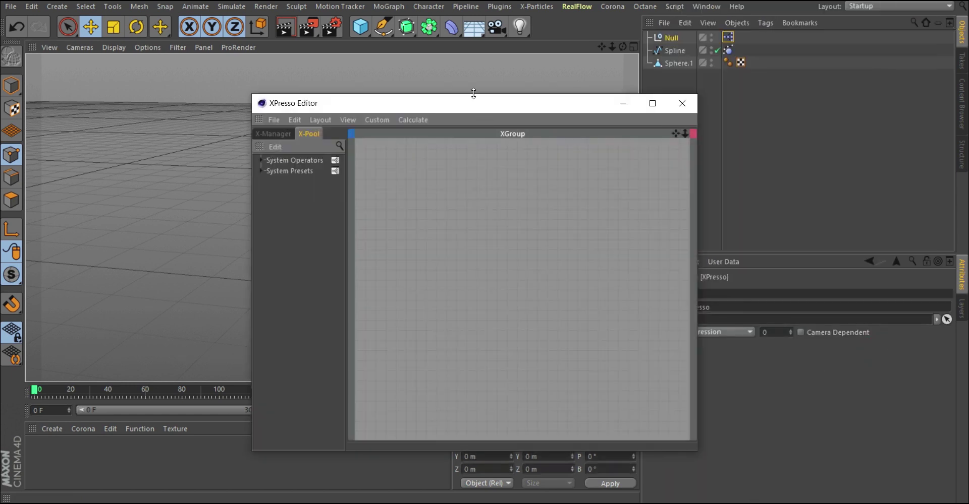
# Add the Spline and Sphere.1 objects as nodes at opposite sides of the XPresso graph
pyautogui.moveTo(525, 106); pyautogui.dragTo(709, 119)
pyautogui.keyDown('alt'); pyautogui.moveTo(371, 195); pyautogui.dragTo(243, 187, button='middle'); pyautogui.keyUp('alt')
pyautogui.scroll(-1, 244, 185)
pyautogui.moveTo(670, 38); pyautogui.dragTo(608, 192)
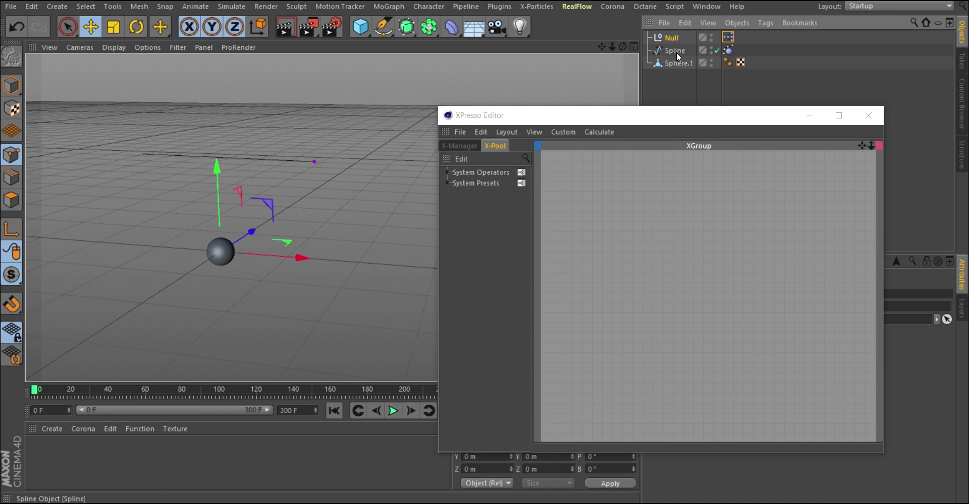
pyautogui.moveTo(676, 50); pyautogui.dragTo(642, 266)
pyautogui.moveTo(603, 216); pyautogui.dragTo(576, 208)
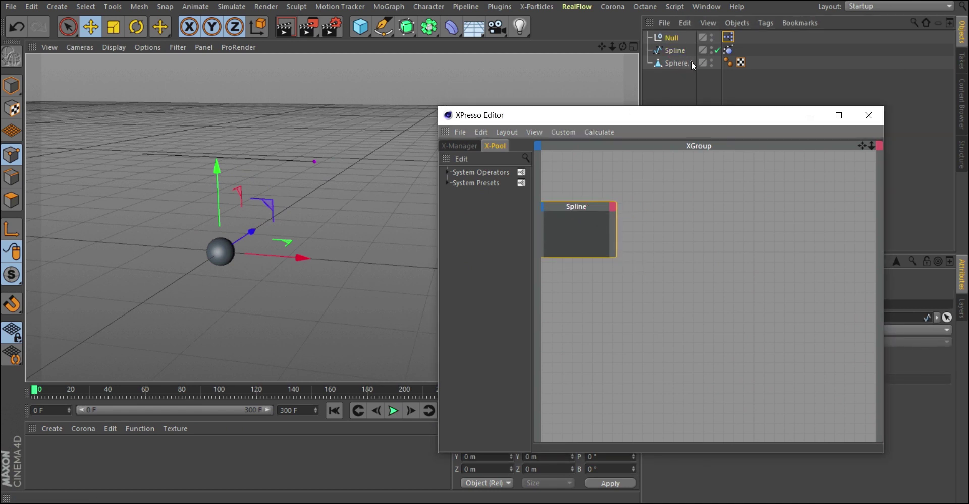
pyautogui.moveTo(678, 64); pyautogui.dragTo(845, 269)
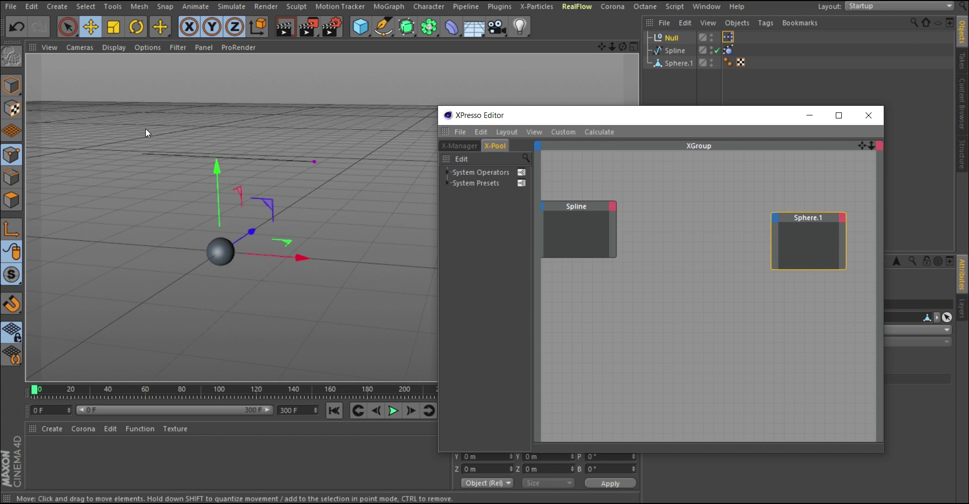
# Add a Point node and place it between the Spline and Sphere.1 nodes
pyautogui.rightClick(650, 206)
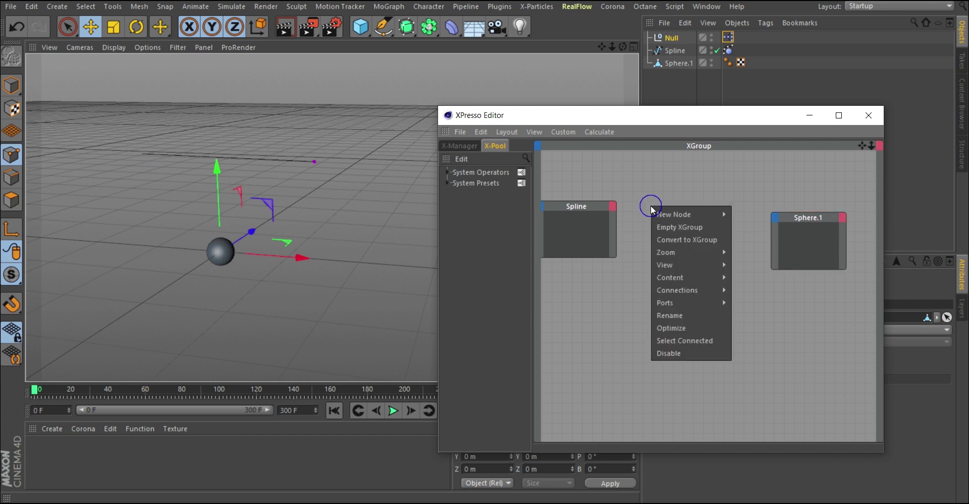
pyautogui.moveTo(675, 218)
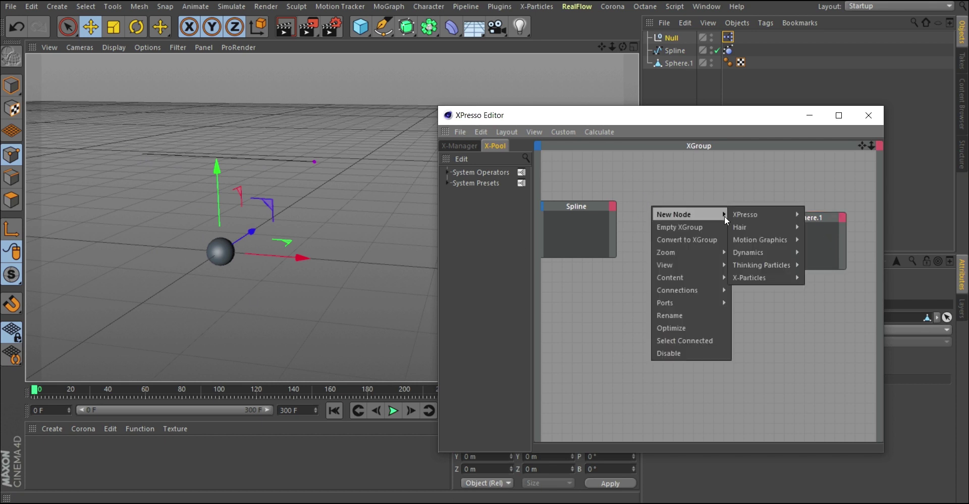
pyautogui.moveTo(749, 217)
pyautogui.moveTo(858, 213)
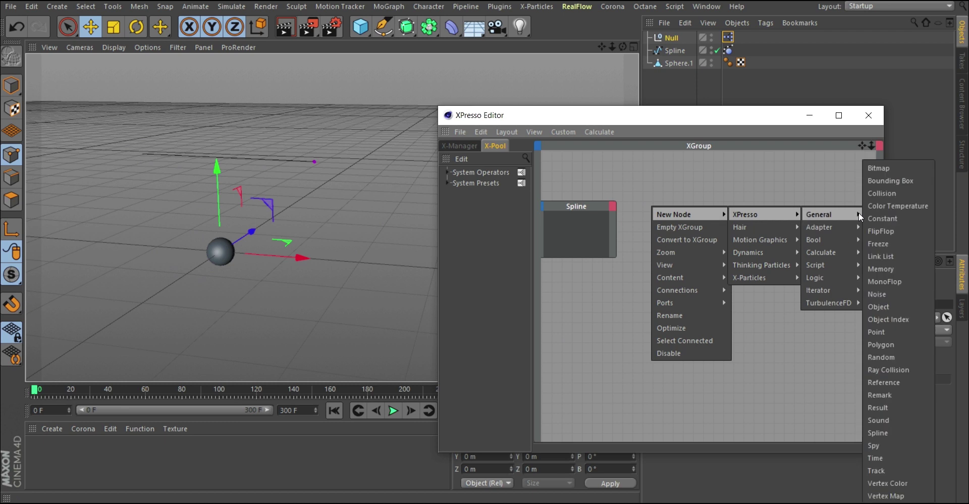
pyautogui.click(877, 334)
pyautogui.moveTo(676, 197); pyautogui.dragTo(711, 189)
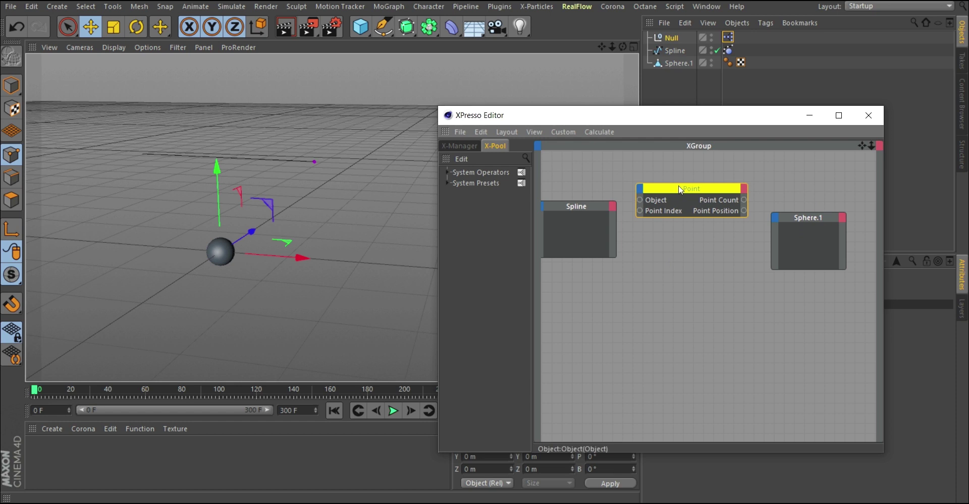
# Add an Object output to the Spline node and connect it to the Point node's Object input
pyautogui.moveTo(665, 126); pyautogui.dragTo(378, 96)
pyautogui.moveTo(408, 160); pyautogui.dragTo(407, 172)
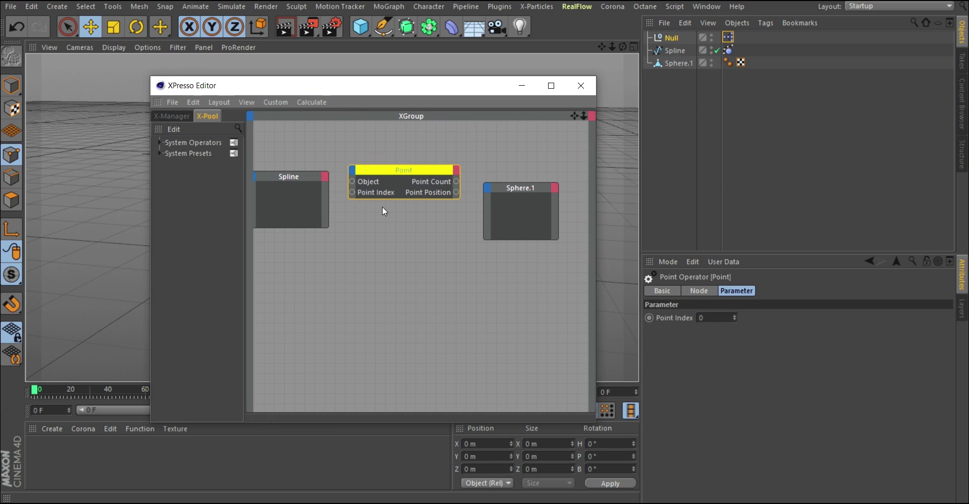
pyautogui.moveTo(402, 171)
pyautogui.mouseDown()
pyautogui.moveTo(414, 172)
pyautogui.moveTo(404, 173)
pyautogui.mouseUp()
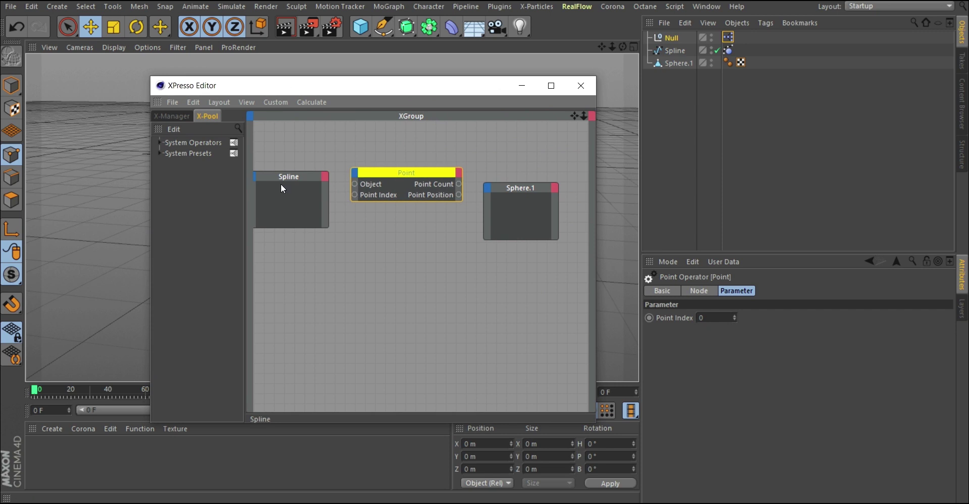
pyautogui.click(323, 177)
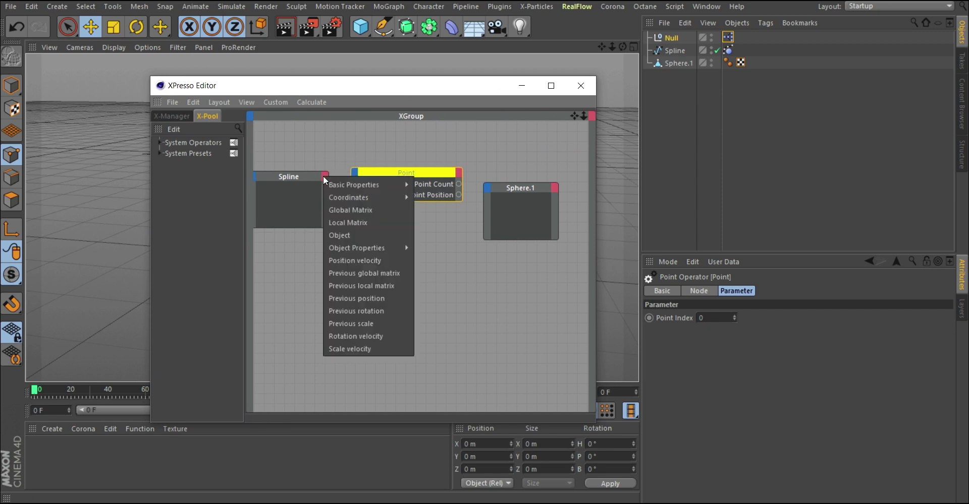
pyautogui.click(340, 238)
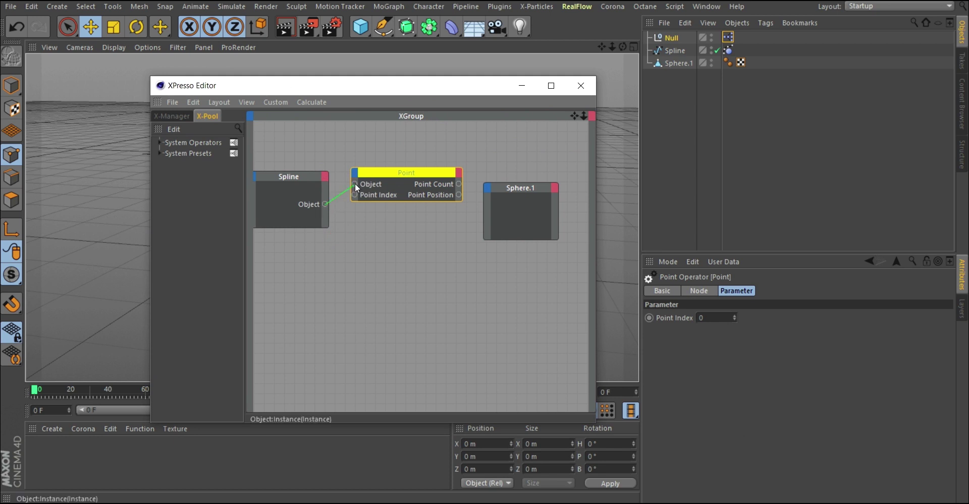
pyautogui.moveTo(356, 183); pyautogui.dragTo(355, 184)
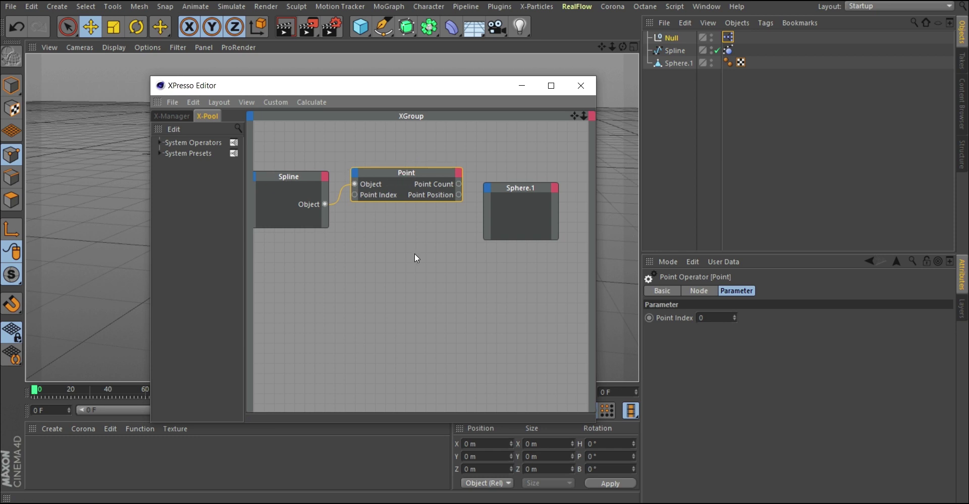
# Review the Point node's point index and node properties, and move the XPresso editor clear of the sphere and spline
pyautogui.click(962, 163)
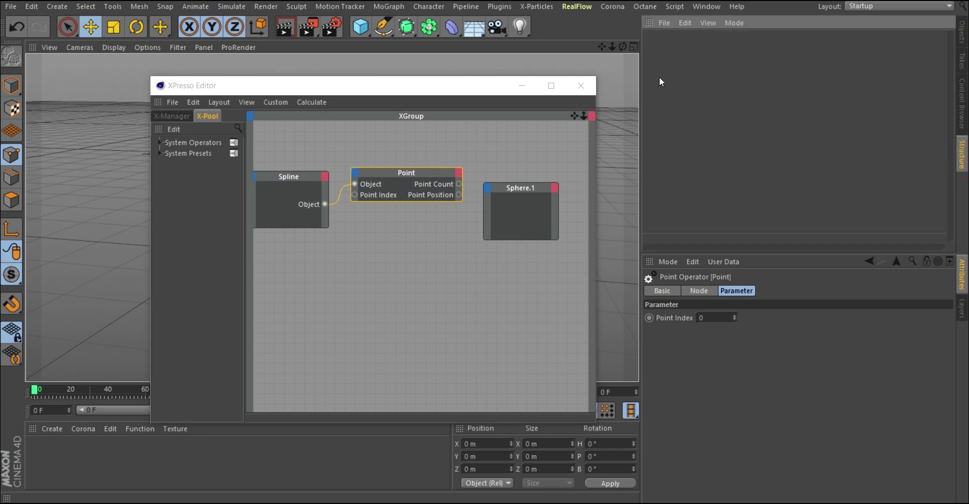
pyautogui.click(962, 34)
pyautogui.click(705, 317)
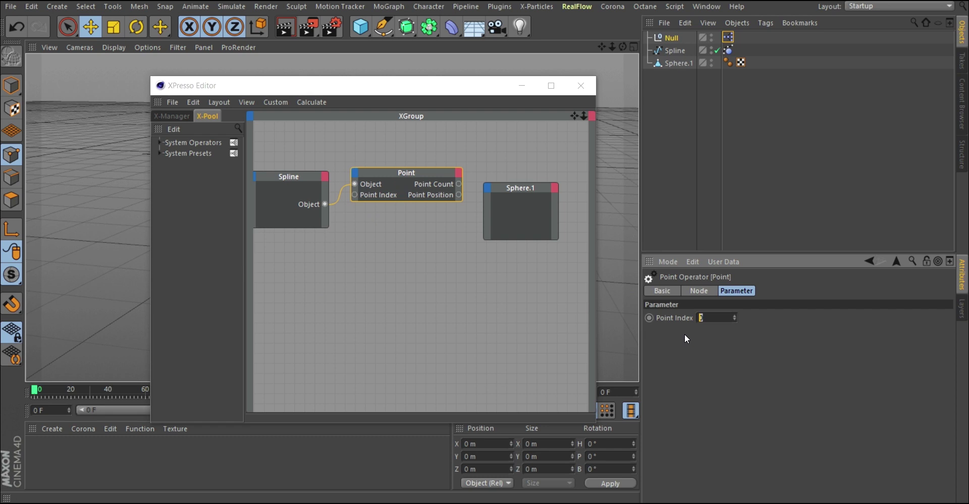
pyautogui.click(707, 288)
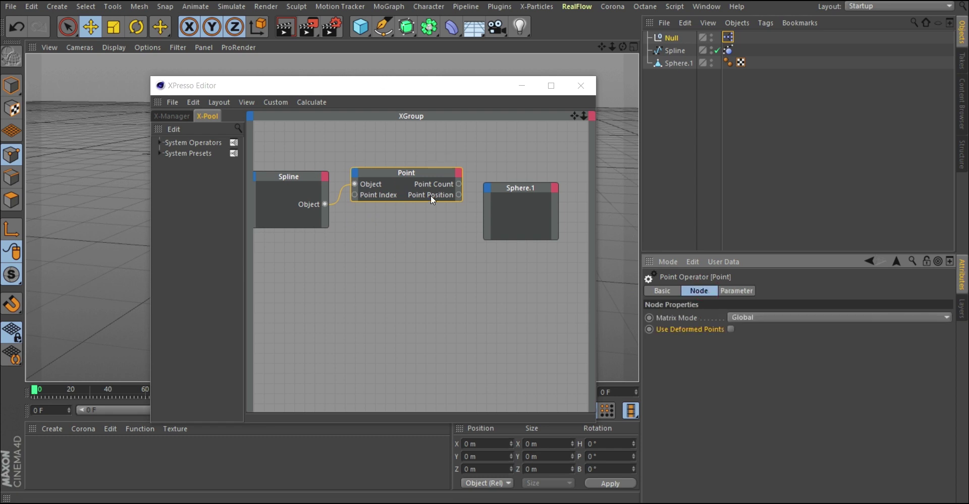
pyautogui.moveTo(415, 87); pyautogui.dragTo(754, 93)
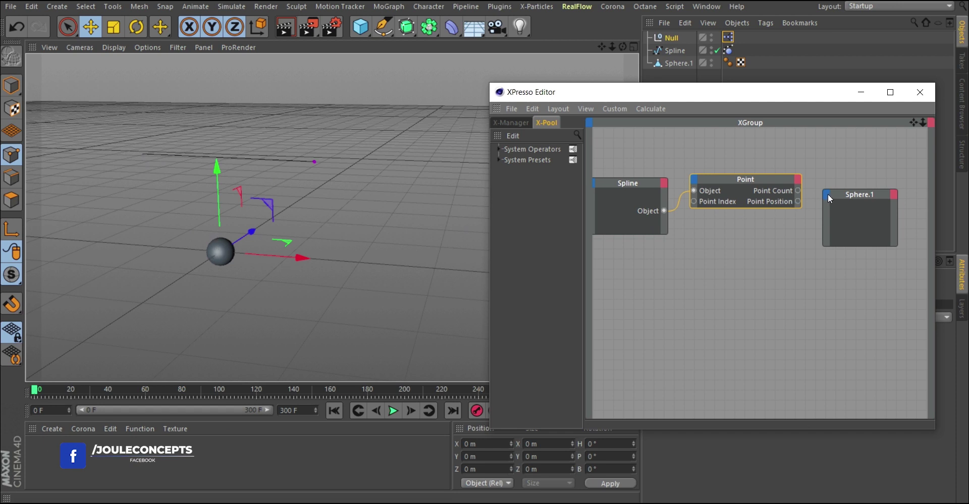
# Connect the Point node's Point Position output to a Global Position input on the Sphere.1 node and close the XPresso editor
pyautogui.moveTo(798, 201); pyautogui.dragTo(818, 227)
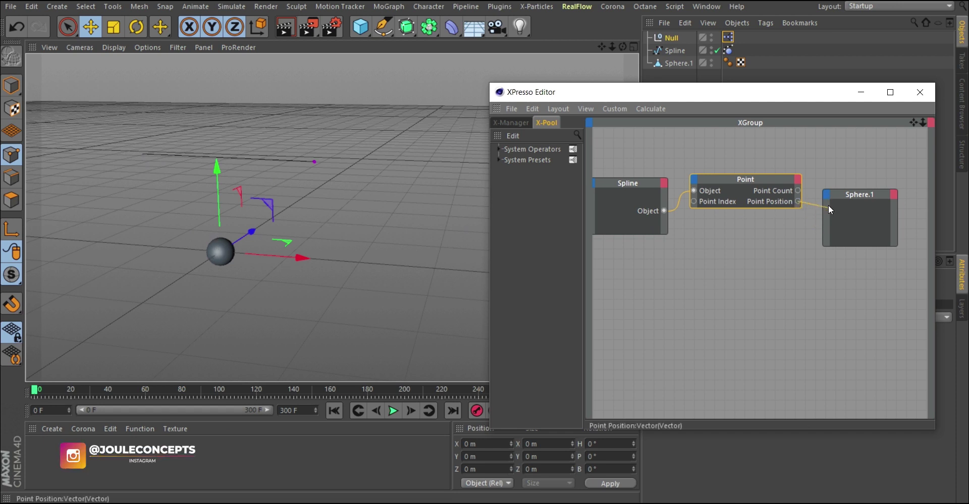
pyautogui.moveTo(826, 197); pyautogui.dragTo(827, 198)
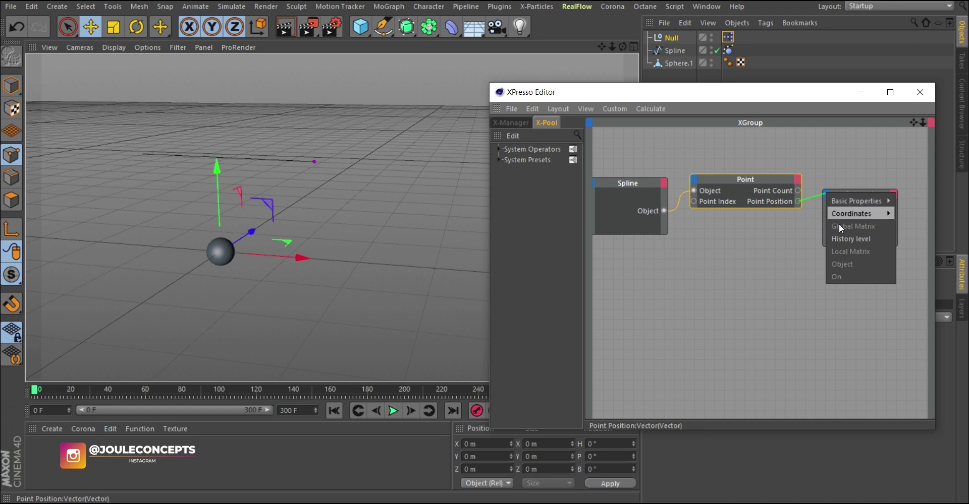
pyautogui.moveTo(849, 214)
pyautogui.moveTo(776, 223)
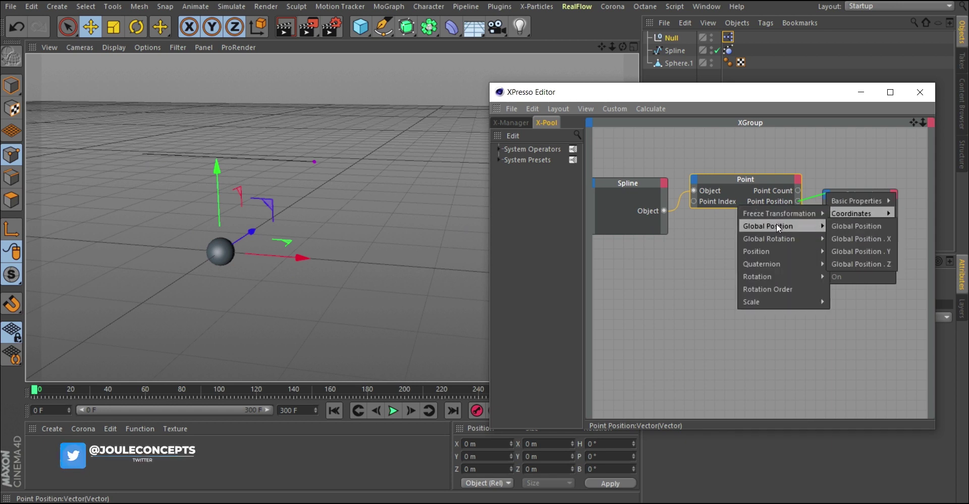
pyautogui.click(854, 226)
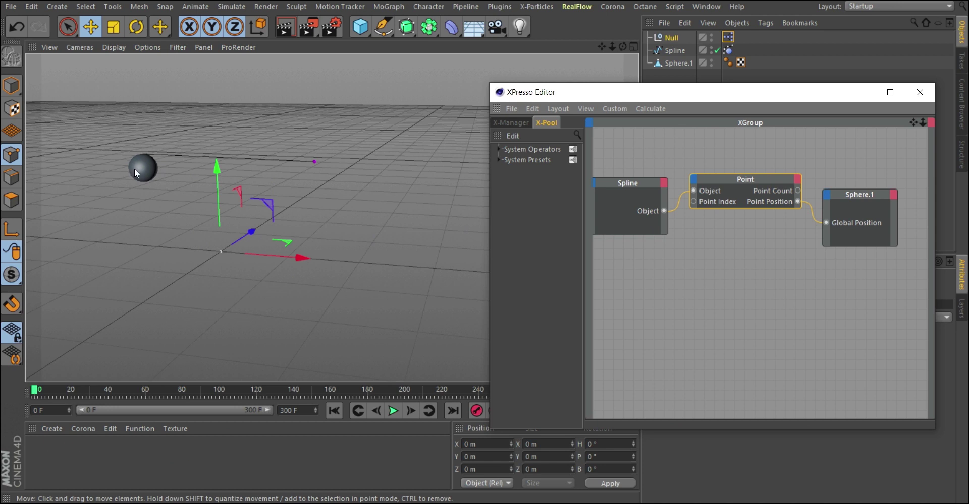
pyautogui.click(920, 91)
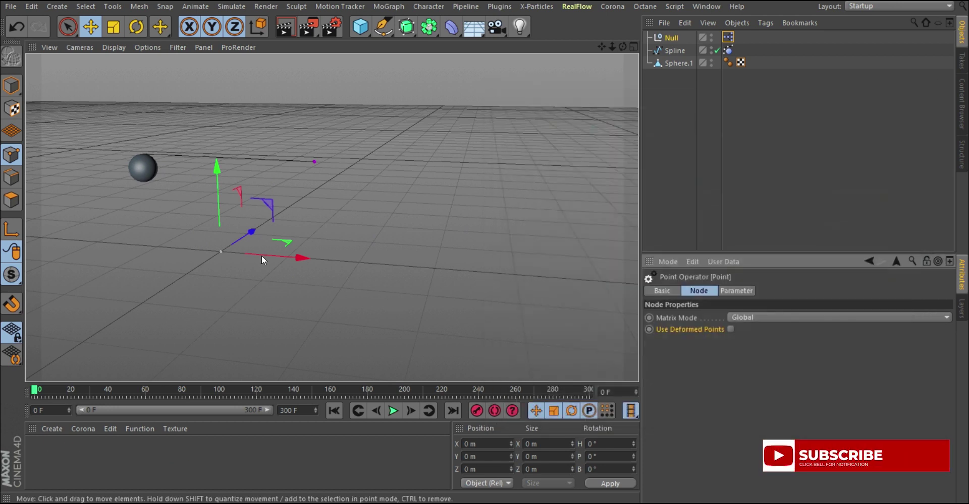
# Play the simulation and examine from several angles how the small sphere follows the end of the swinging spline
pyautogui.keyDown('alt'); pyautogui.moveTo(179, 146); pyautogui.dragTo(180, 129); pyautogui.keyUp('alt')
pyautogui.keyDown('alt'); pyautogui.moveTo(265, 190); pyautogui.dragTo(256, 214); pyautogui.keyUp('alt')
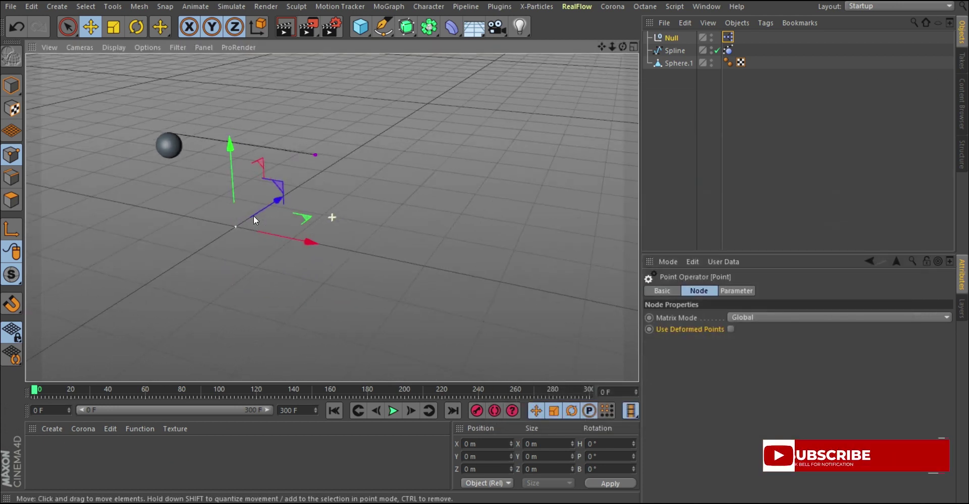
pyautogui.keyDown('alt'); pyautogui.moveTo(182, 135); pyautogui.dragTo(181, 130); pyautogui.keyUp('alt')
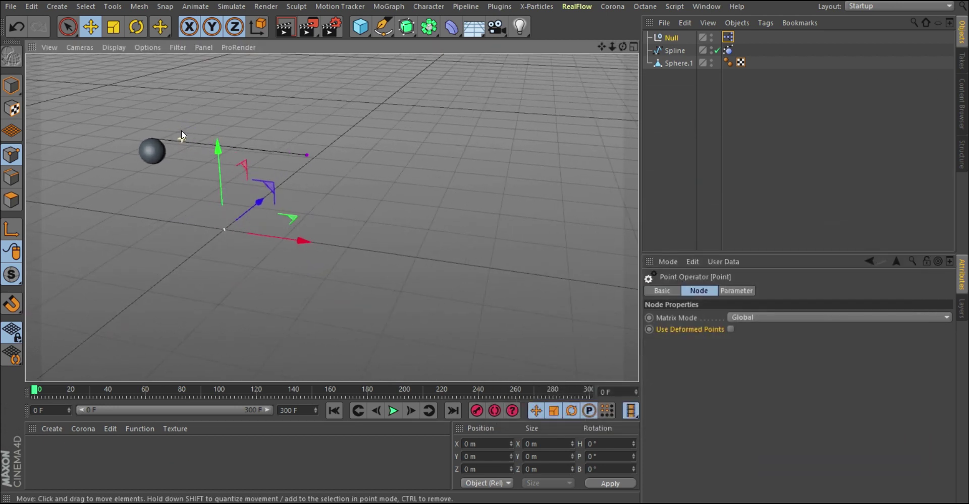
pyautogui.click(393, 410)
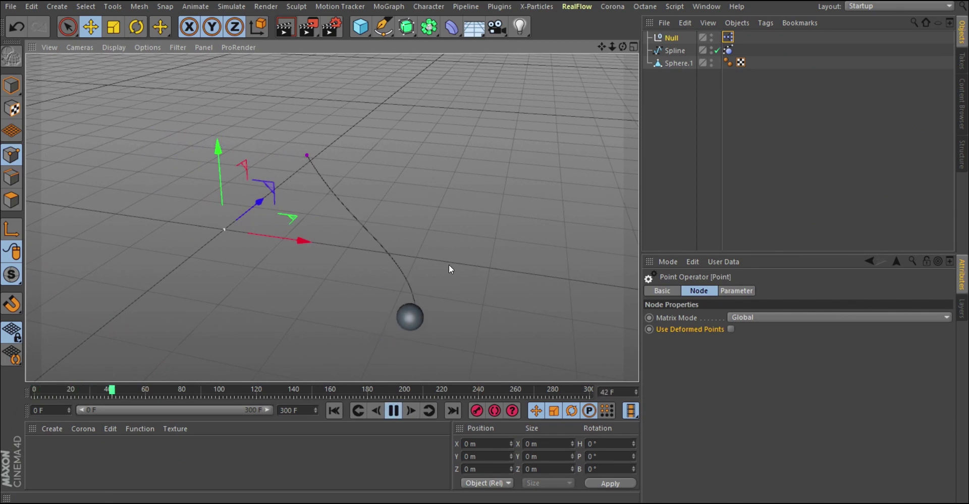
pyautogui.keyDown('alt'); pyautogui.moveTo(290, 269); pyautogui.dragTo(317, 193); pyautogui.keyUp('alt')
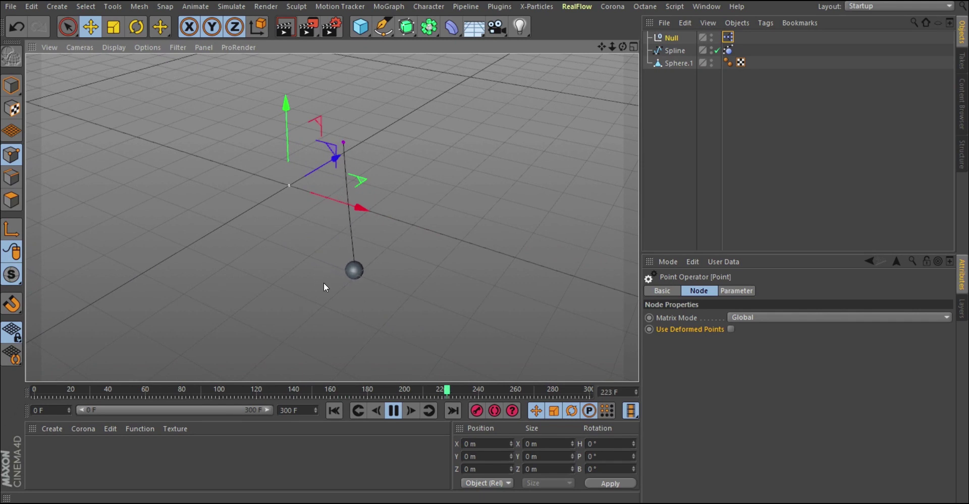
pyautogui.keyDown('alt'); pyautogui.moveTo(329, 265); pyautogui.dragTo(340, 152); pyautogui.keyUp('alt')
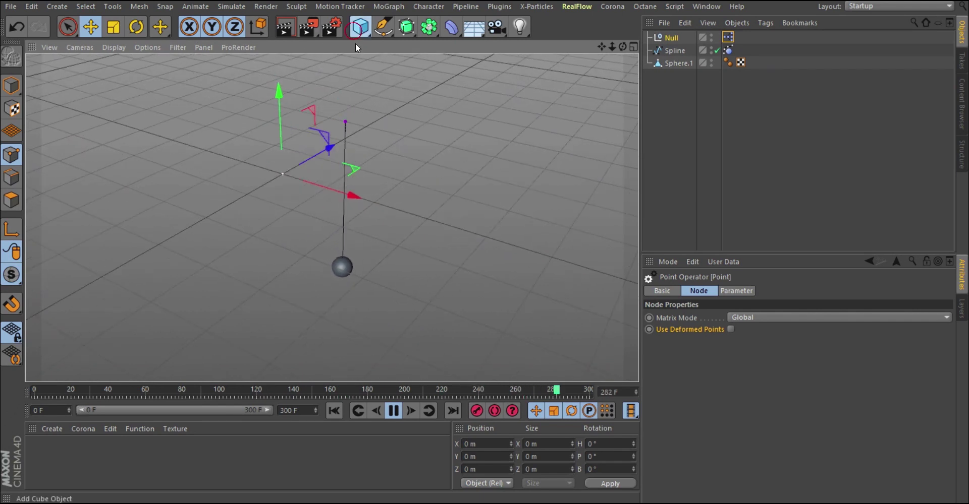
# Add a second sphere at the origin and shrink it to about 1.15 m in diameter
pyautogui.click(359, 27)
pyautogui.click(595, 65)
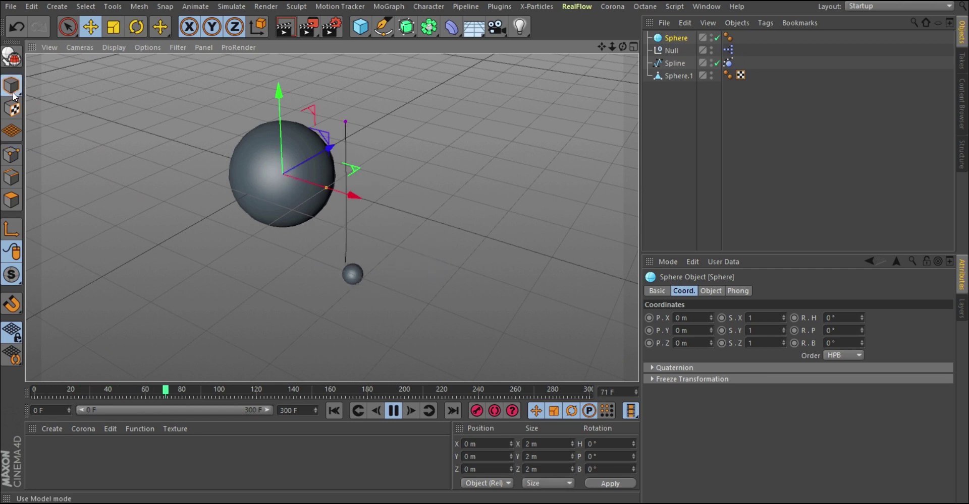
pyautogui.moveTo(328, 189); pyautogui.dragTo(308, 182)
# Add a Hair Collider tag to the new sphere and shift it to about -0.045 m on X while the simulation plays
pyautogui.rightClick(686, 40)
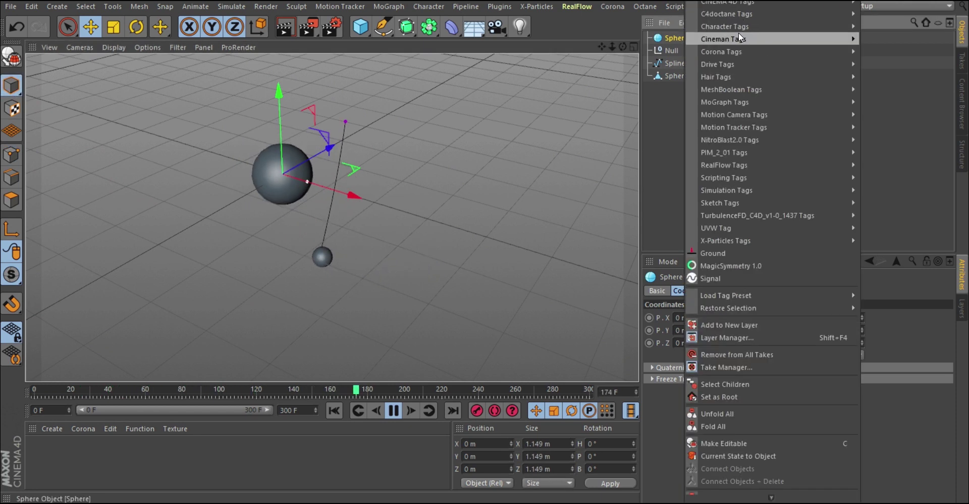
pyautogui.moveTo(719, 79)
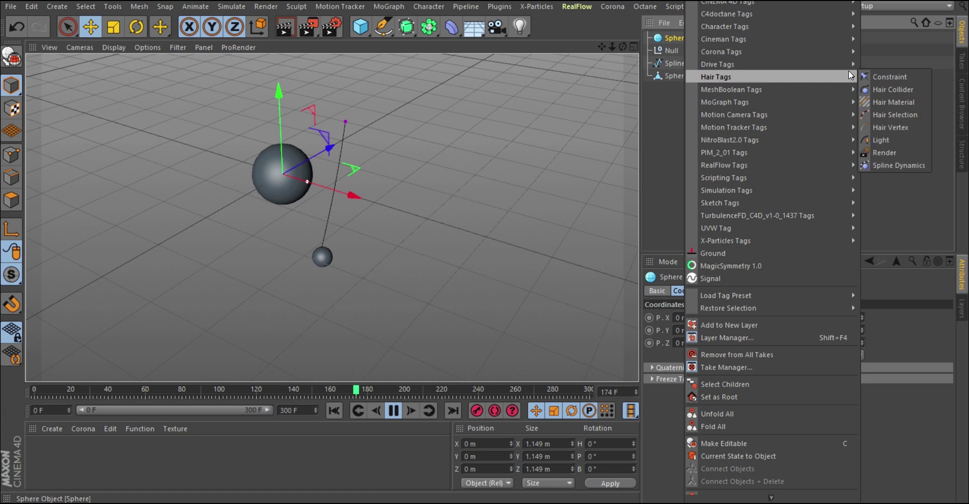
pyautogui.click(893, 90)
pyautogui.moveTo(350, 193); pyautogui.dragTo(299, 159)
pyautogui.scroll(3, 336, 214)
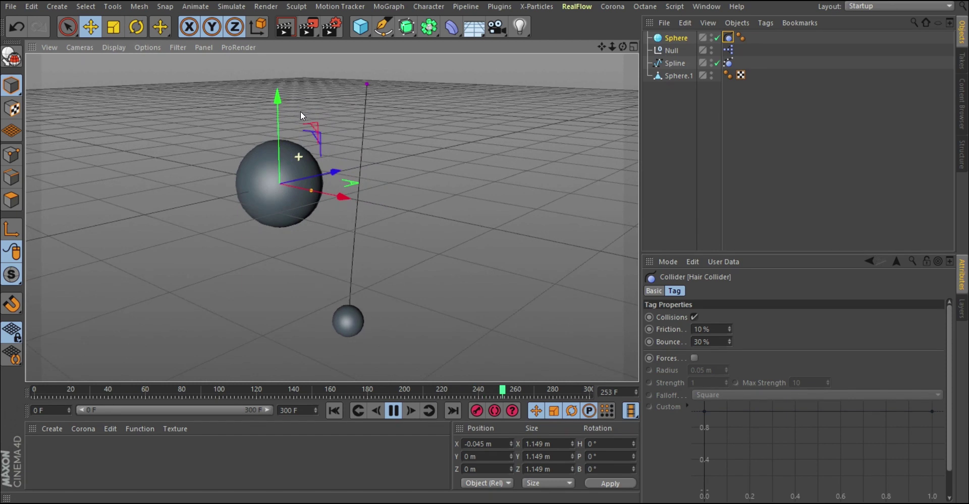
# Stop the playback and delete the large collider sphere
pyautogui.click(394, 411)
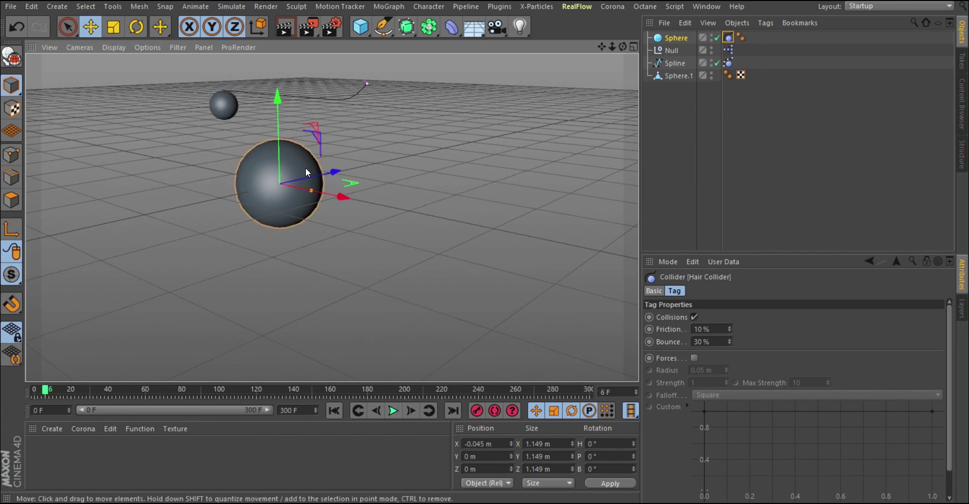
pyautogui.press('Delete')
pyautogui.keyDown('alt'); pyautogui.moveTo(301, 162); pyautogui.dragTo(315, 131); pyautogui.keyUp('alt')
pyautogui.keyDown('alt'); pyautogui.moveTo(314, 128); pyautogui.dragTo(317, 172, button='middle'); pyautogui.keyUp('alt')
pyautogui.keyDown('alt'); pyautogui.moveTo(335, 124); pyautogui.dragTo(343, 83, button='right'); pyautogui.keyUp('alt')
pyautogui.keyDown('alt'); pyautogui.moveTo(347, 129); pyautogui.dragTo(313, 172); pyautogui.keyUp('alt')
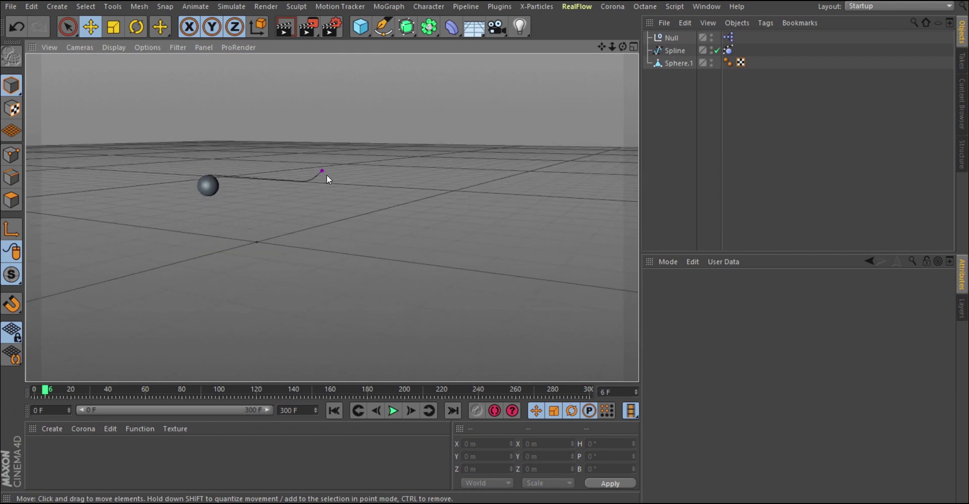